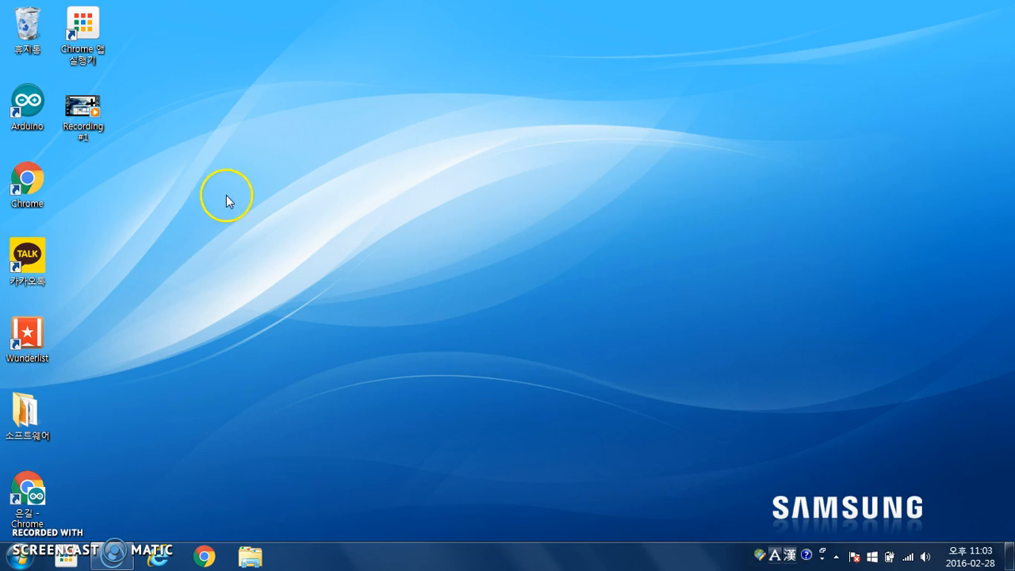
Launch Chrome and close the Ask.com tab, leaving only the Google home page
{"action": "double_click", "coordinate": [48, 180]}
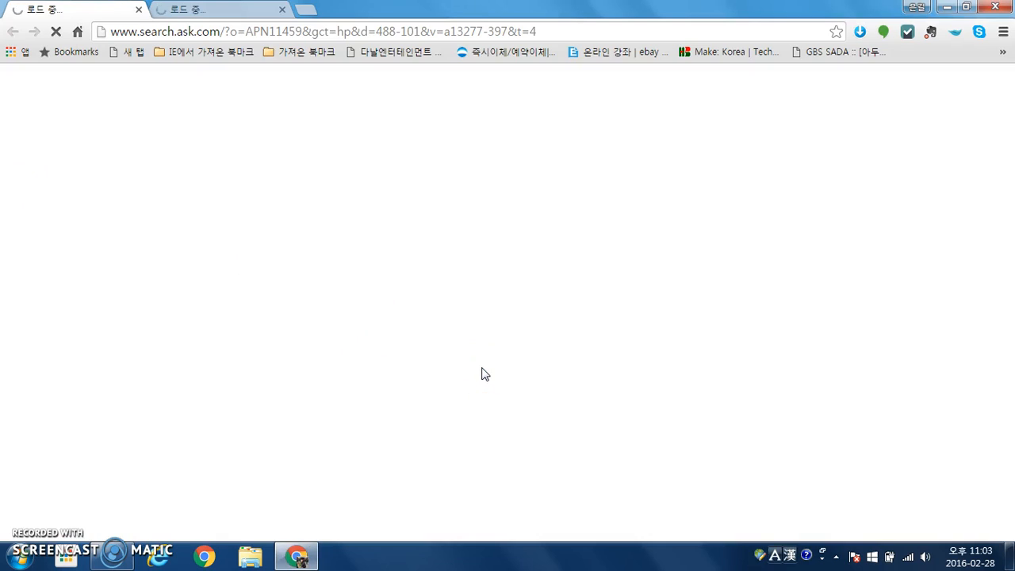
{"action": "left_click", "coordinate": [139, 9]}
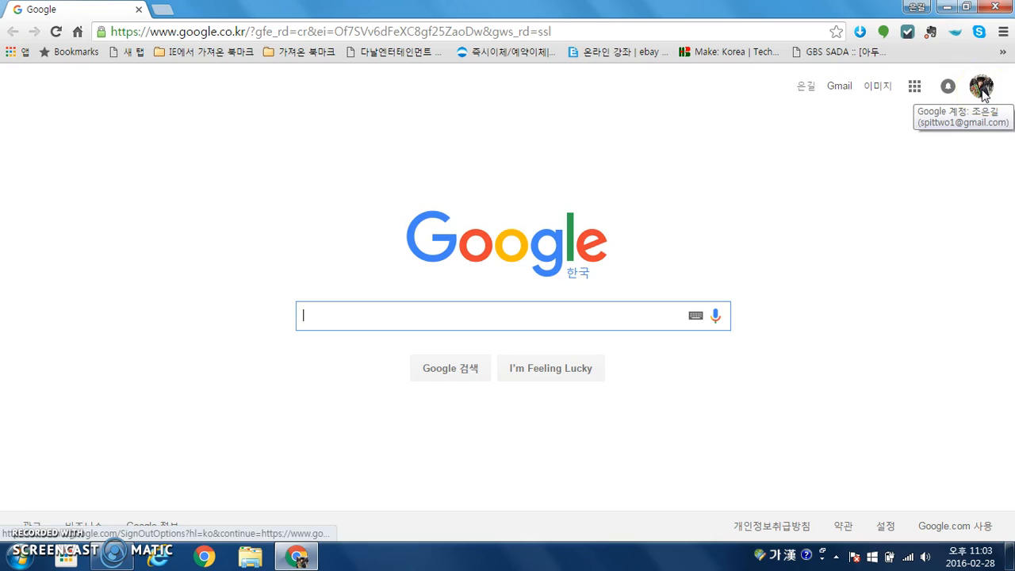
{"action": "left_click", "coordinate": [777, 236]}
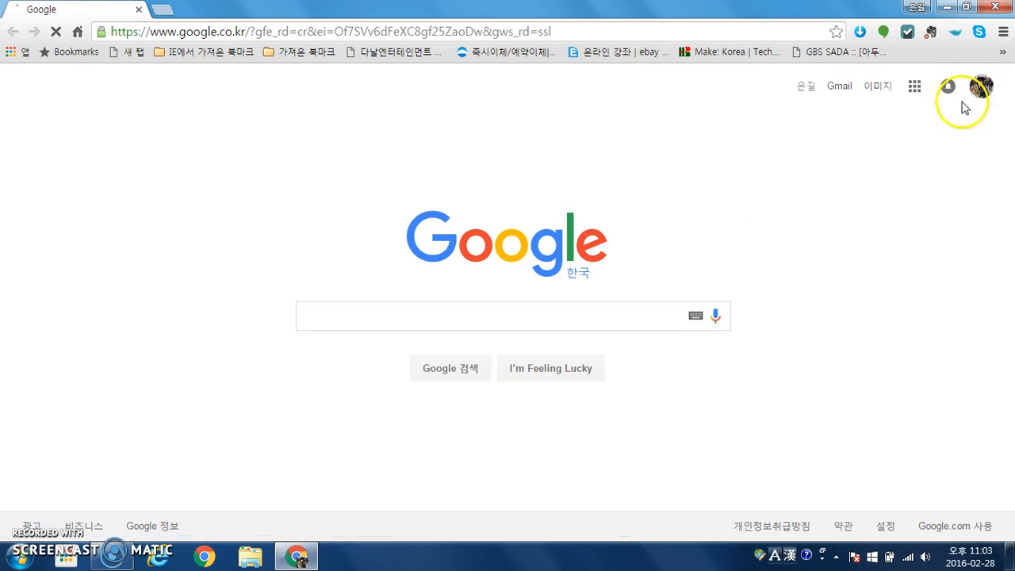
{"action": "left_click", "coordinate": [792, 197]}
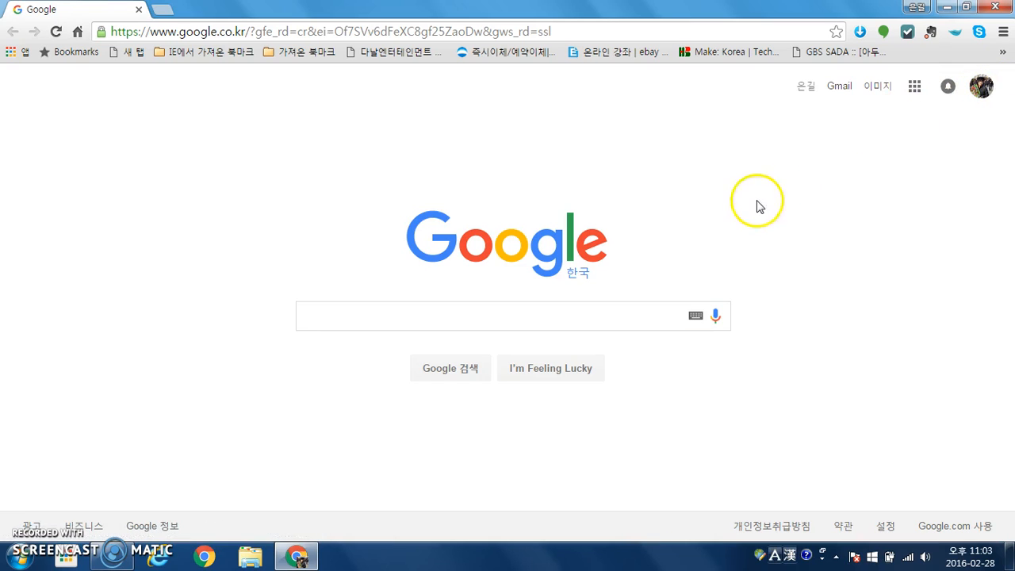
Go from the Apps page to the Chrome Web Store
{"action": "left_click", "coordinate": [20, 54]}
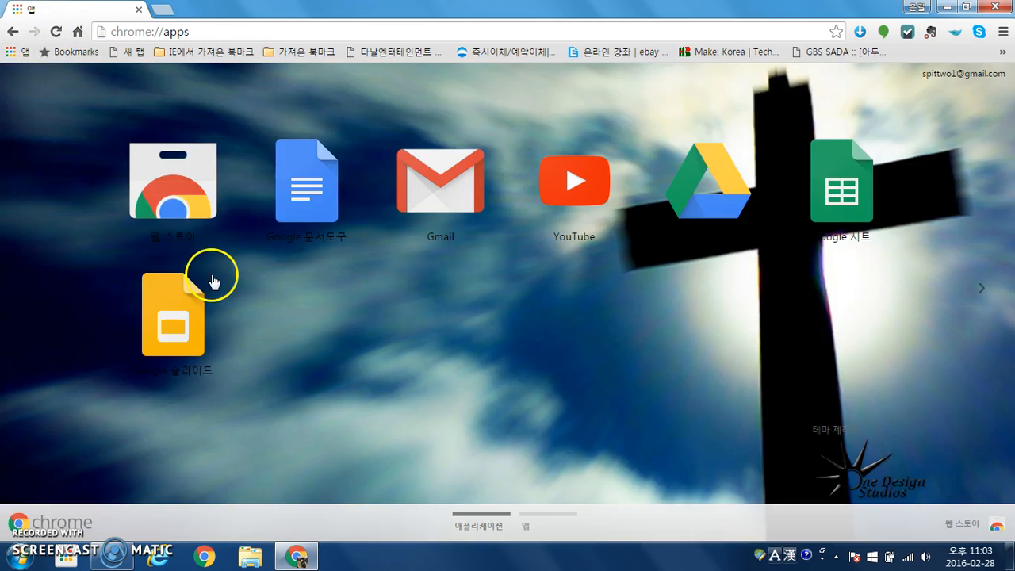
{"action": "left_click", "coordinate": [182, 190]}
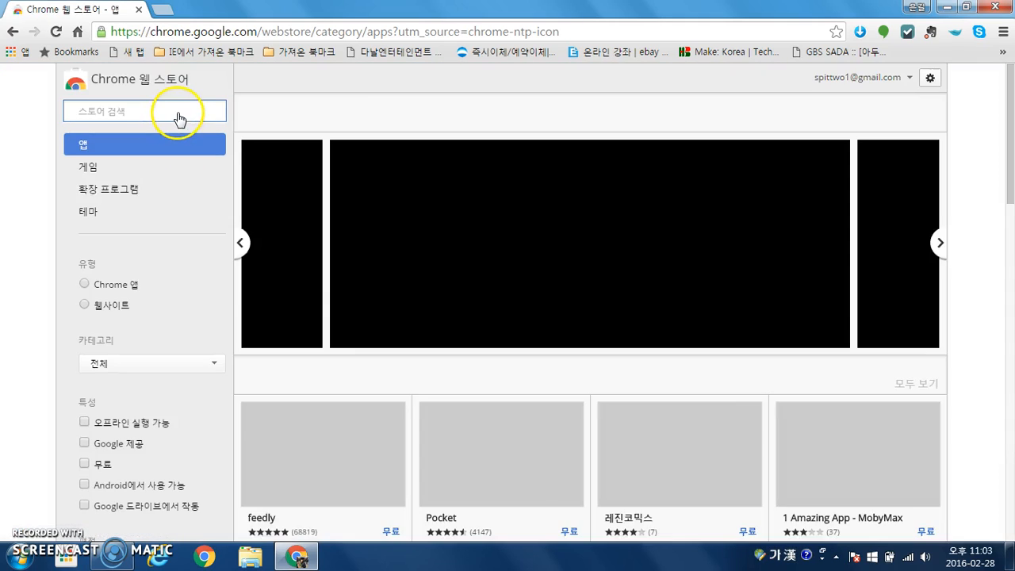
{"action": "left_click", "coordinate": [177, 112]}
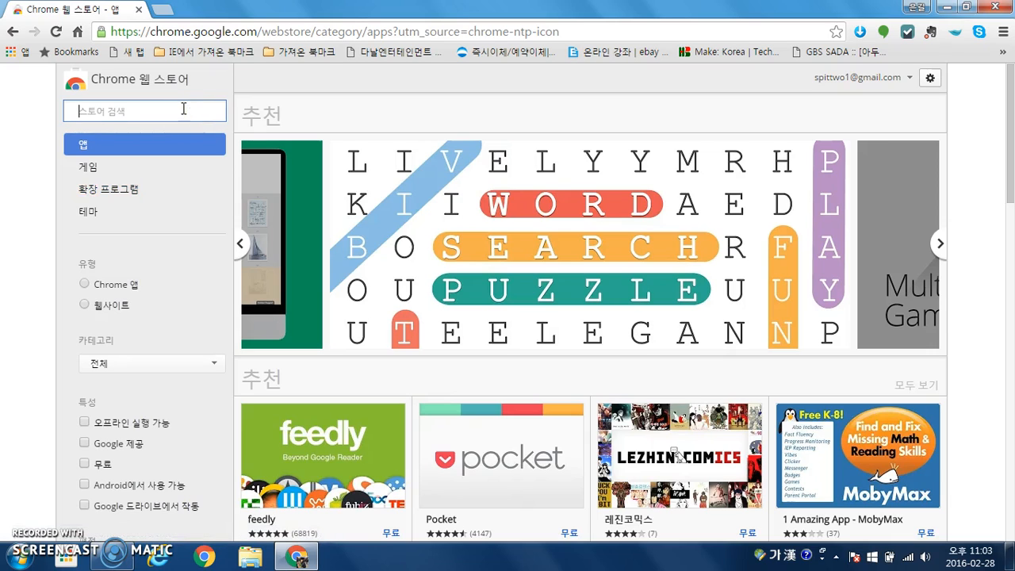
Search the Web Store for 'wunderlist' in English letters
{"action": "type", "text": "제"}
{"action": "left_click", "coordinate": [183, 109]}
{"action": "key", "text": "BackSpace"}
{"action": "key", "text": "Hangul"}
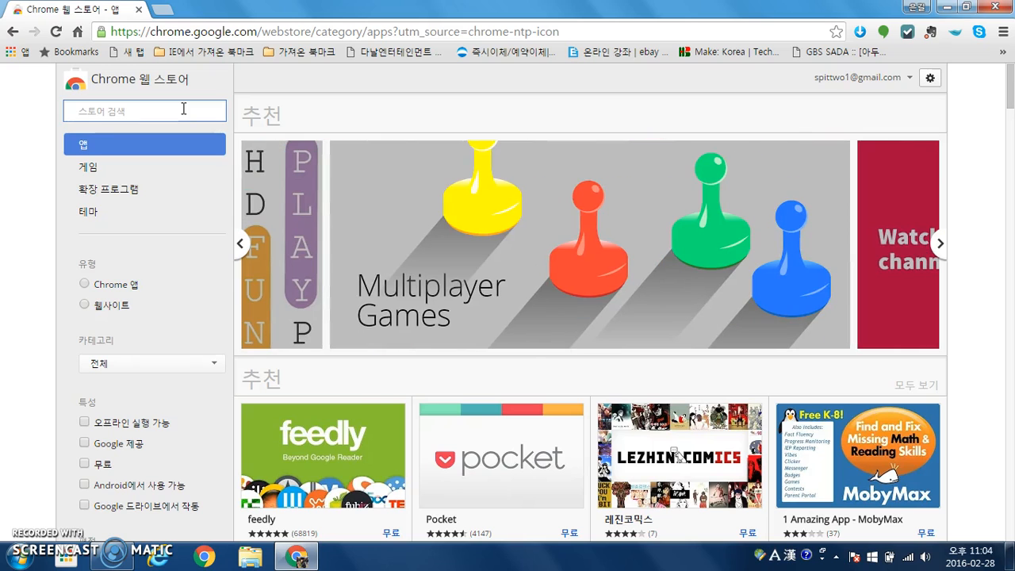
{"action": "type", "text": "wunderlist"}
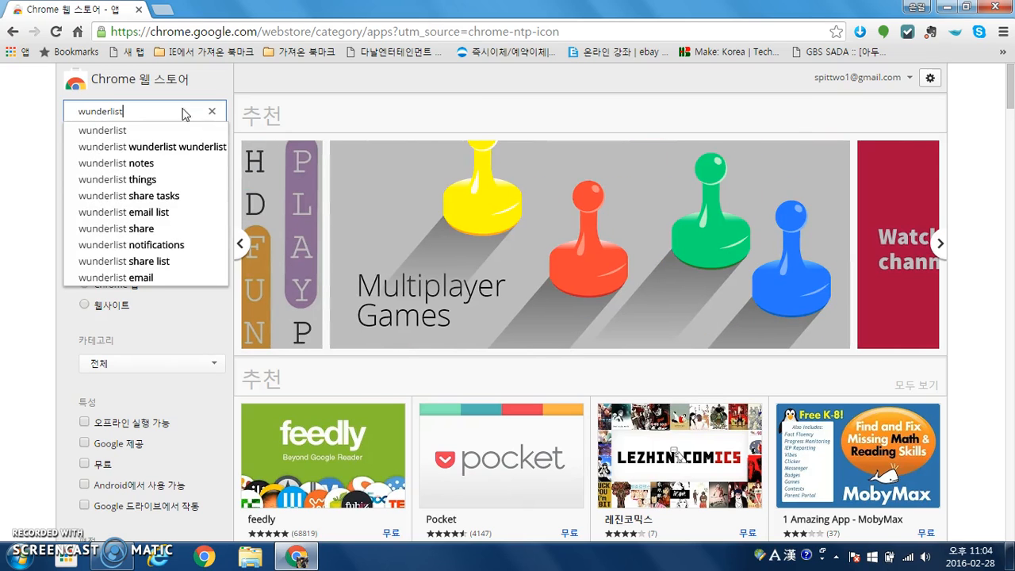
{"action": "key", "text": "Return"}
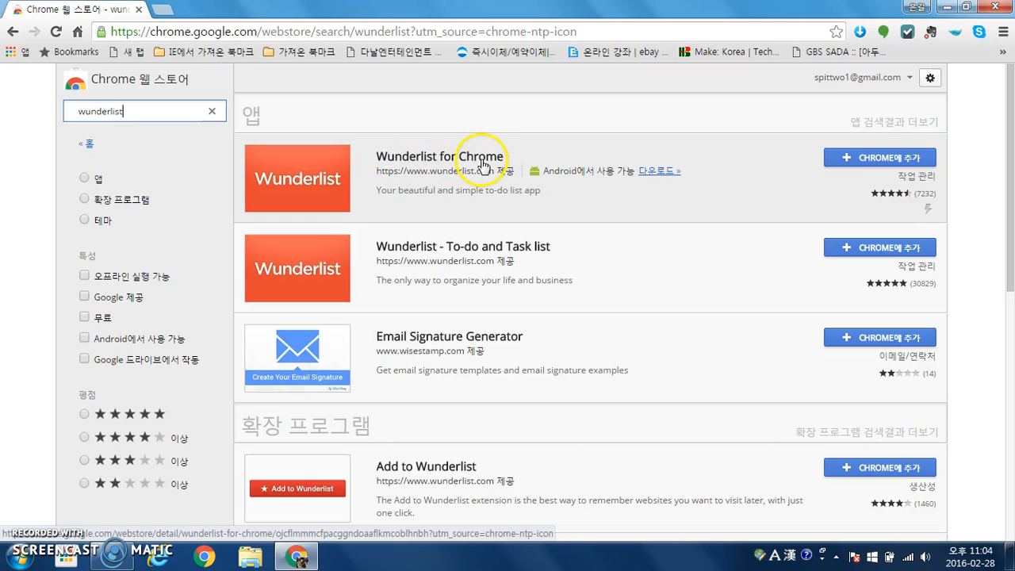
Add Wunderlist for Chrome to the browser and confirm it on the Apps page
{"action": "left_click", "coordinate": [880, 158]}
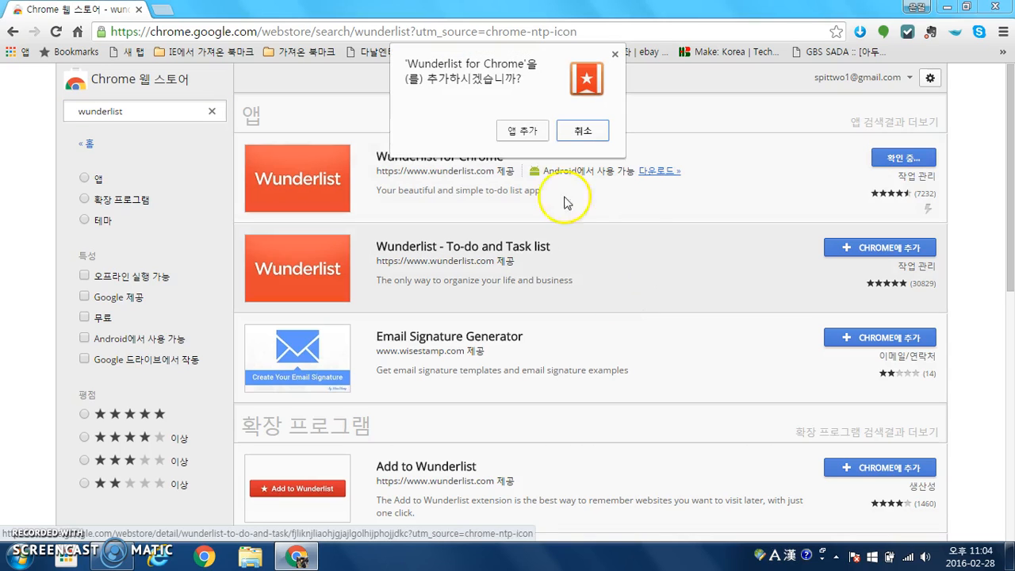
{"action": "left_click", "coordinate": [533, 131]}
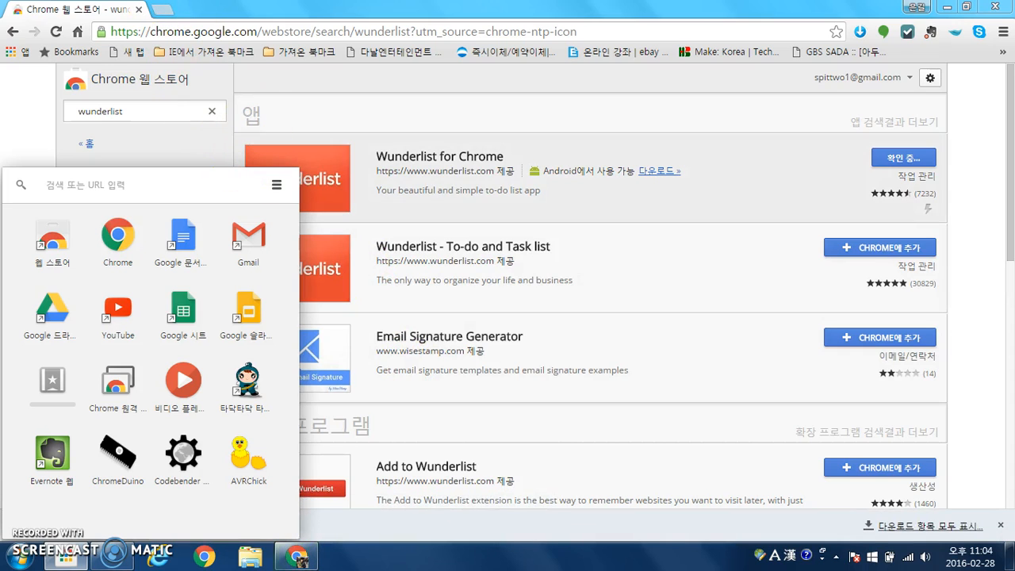
{"action": "left_click", "coordinate": [19, 53]}
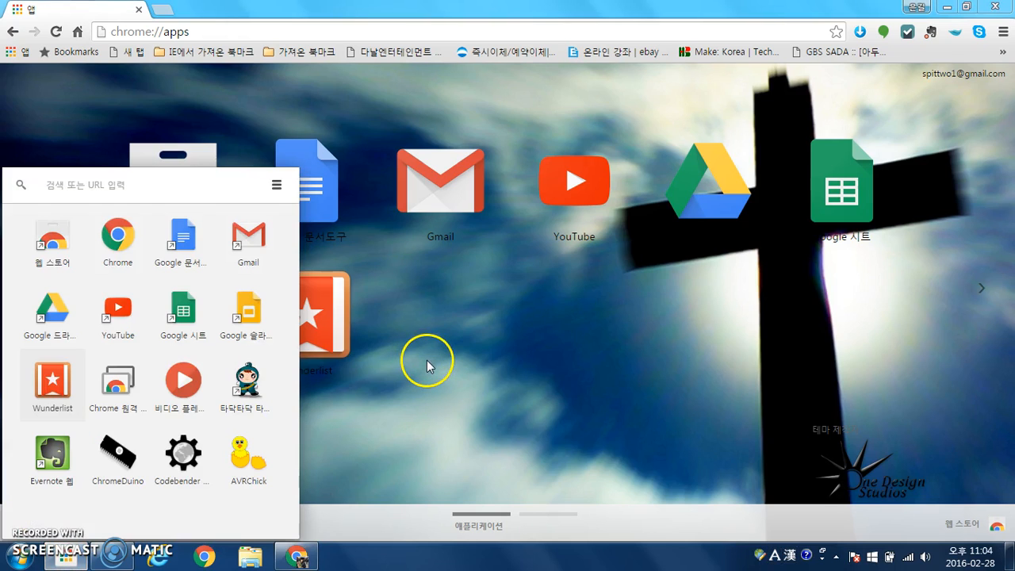
{"action": "left_click", "coordinate": [426, 365]}
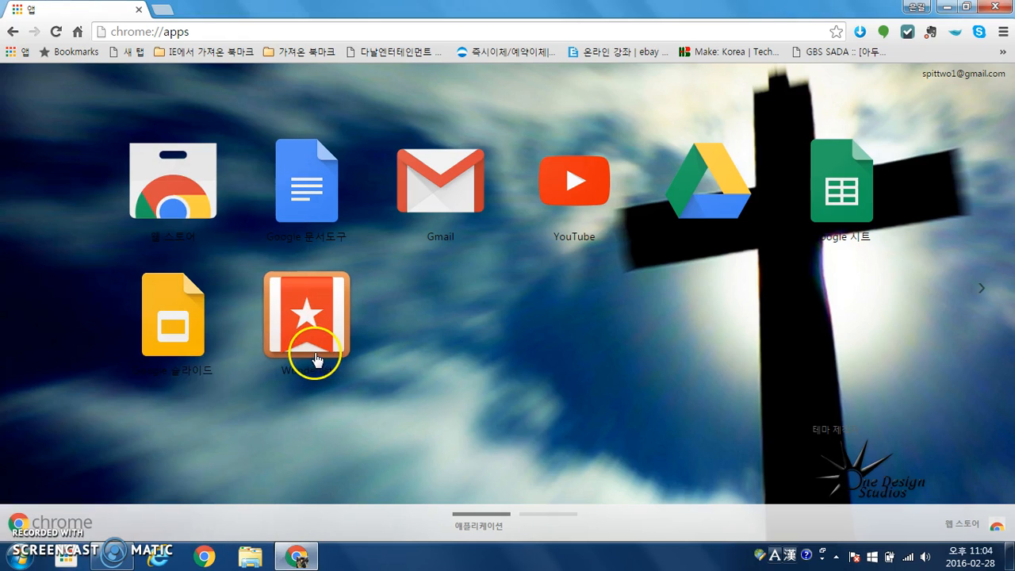
Launch Wunderlist, centre its window, and begin a free account sign-up
{"action": "left_click", "coordinate": [328, 319]}
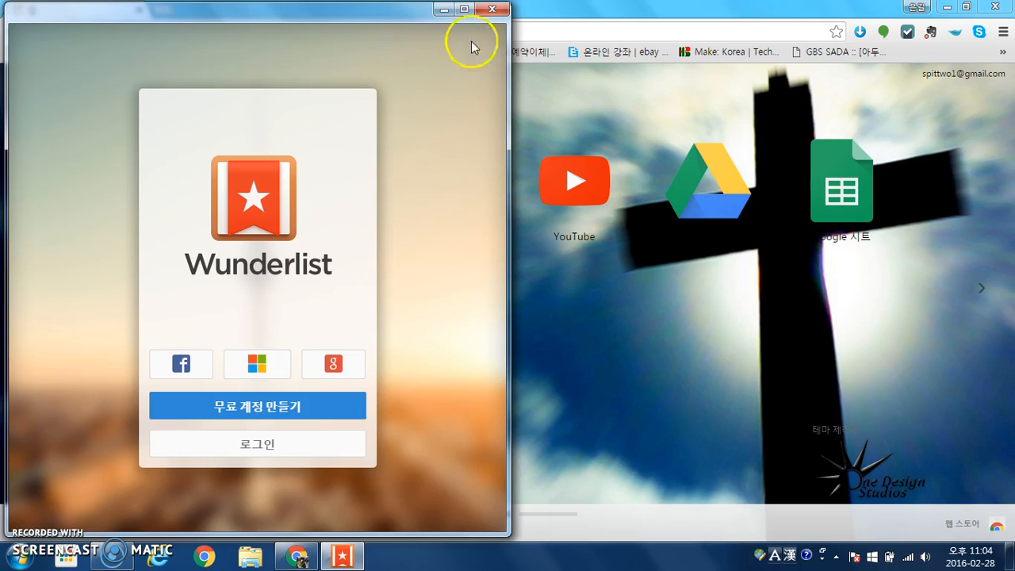
{"action": "left_click_drag", "start_coordinate": [361, 11], "coordinate": [618, 15]}
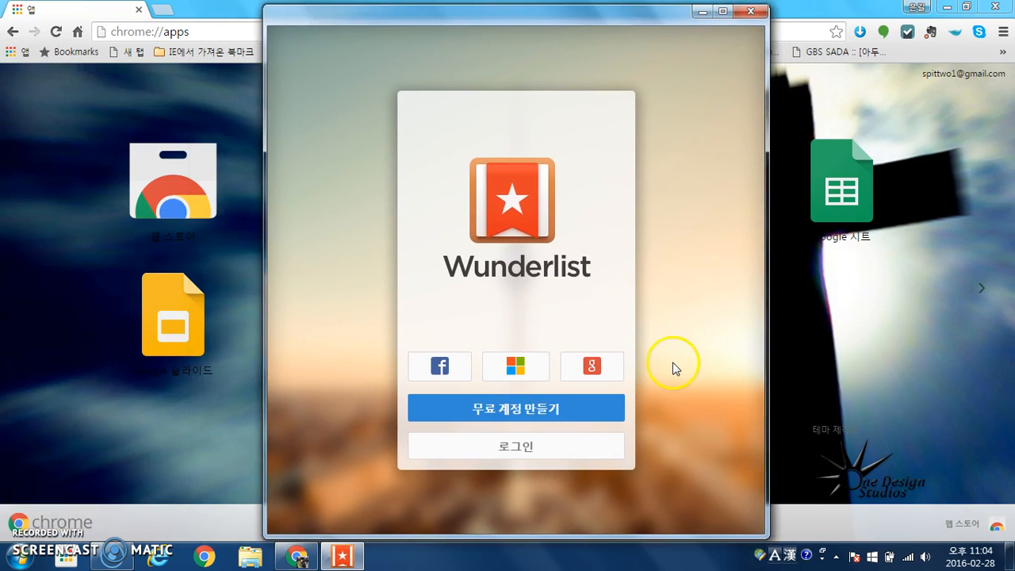
{"action": "left_click", "coordinate": [516, 410]}
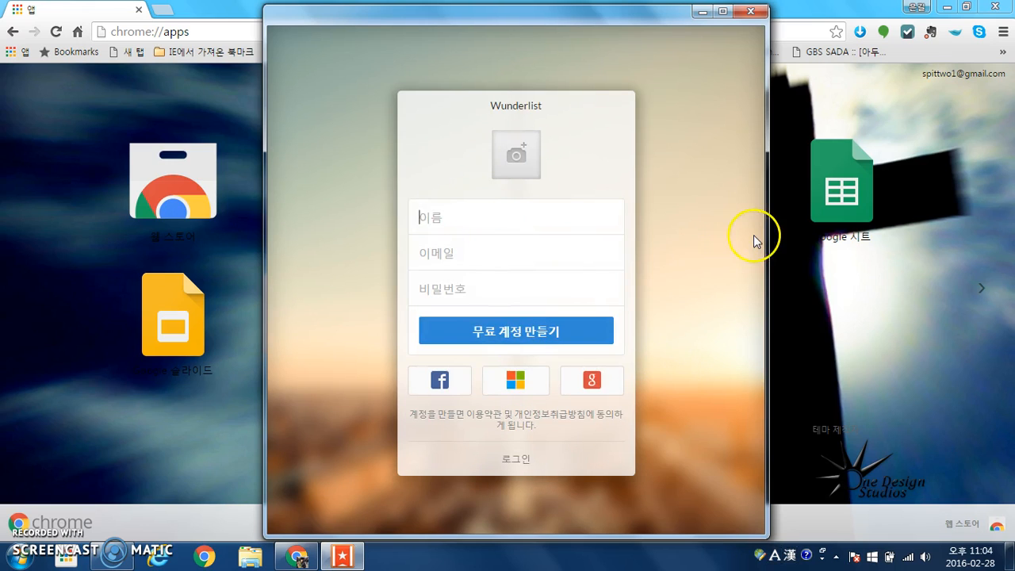
Enter the account holder's name, e-mail address and password, then submit the sign-up
{"action": "type", "text": "wh"}
{"action": "key", "text": "BackSpace"}
{"action": "key", "text": "BackSpace"}
{"action": "key", "text": "Hangul"}
{"action": "type", "text": "조은"}
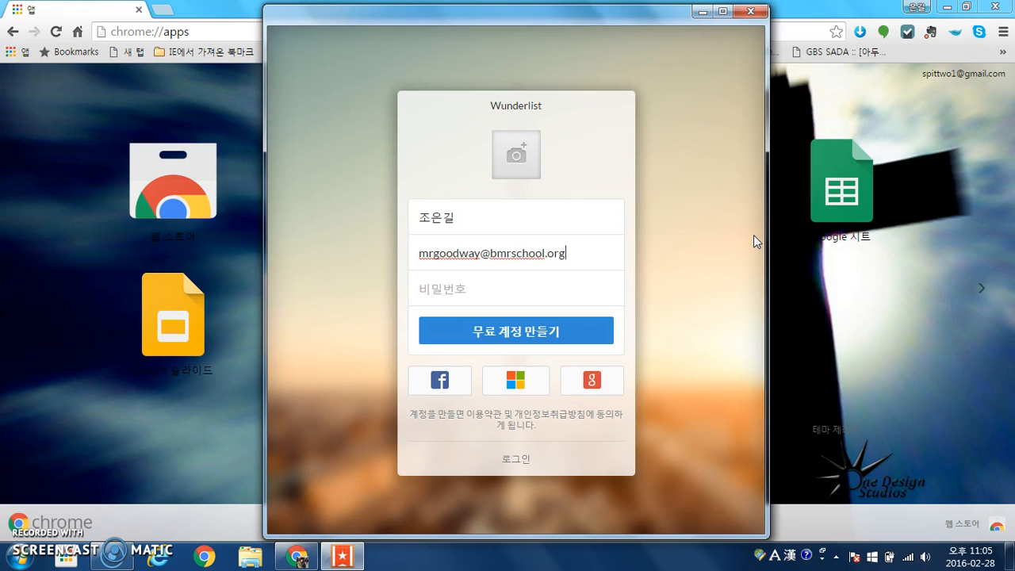
{"action": "key", "text": "Tab"}
{"action": "type", "text": "*********"}
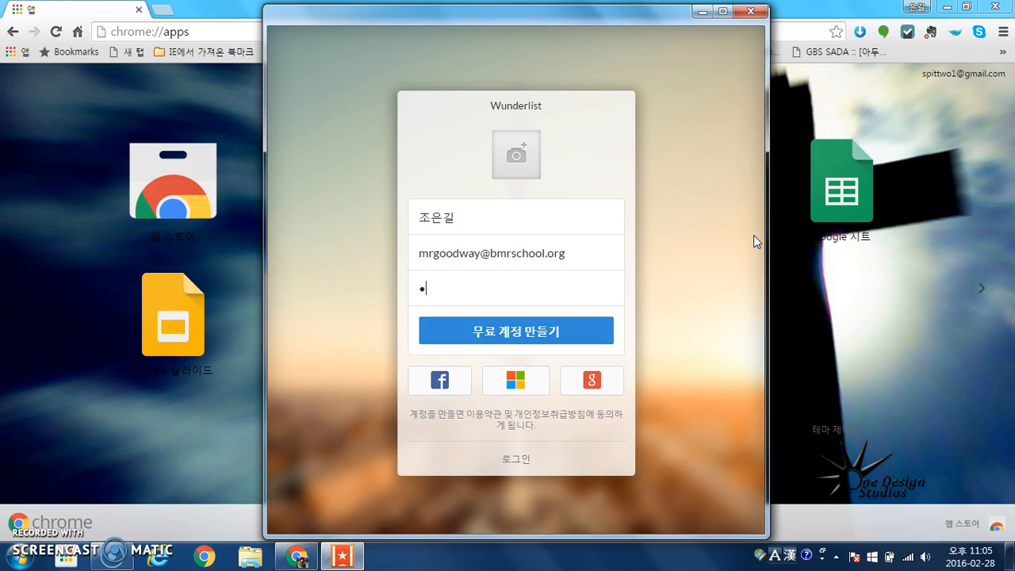
{"action": "key", "text": "Return"}
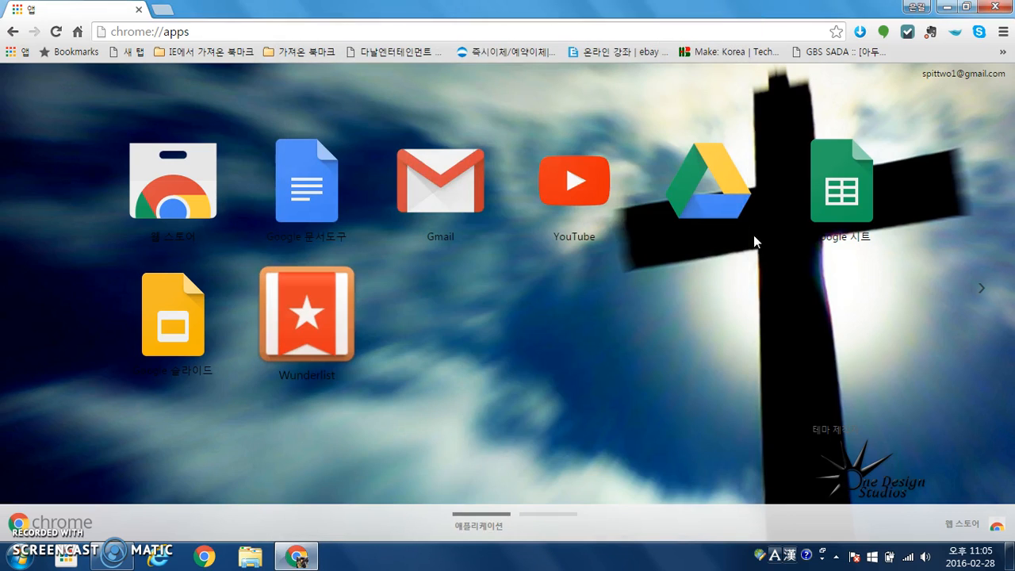
{"action": "left_click", "coordinate": [515, 367]}
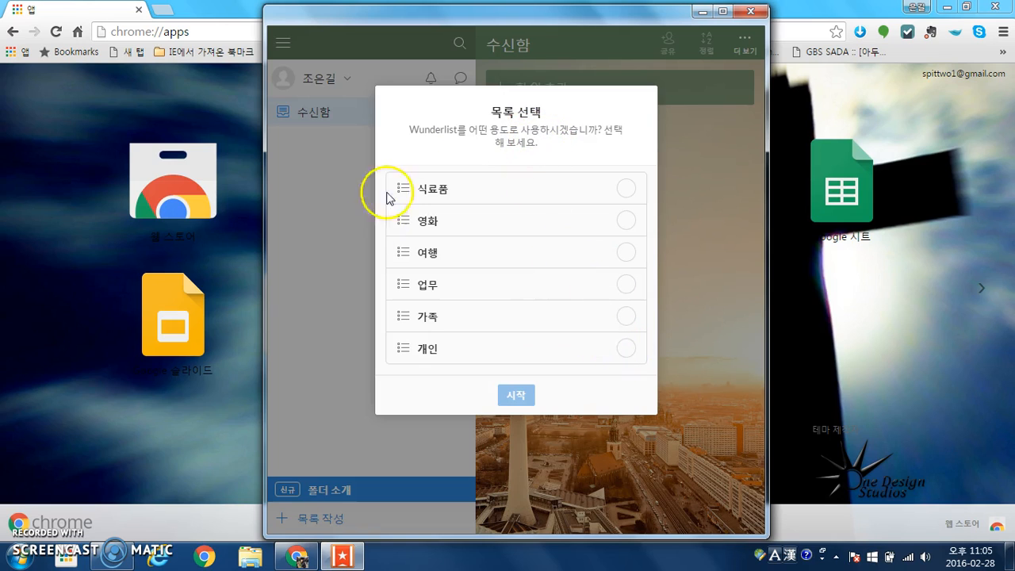
Start with the 업무 list, maximize the window, and close the three introductory tips
{"action": "left_click", "coordinate": [626, 287]}
{"action": "left_click", "coordinate": [521, 396]}
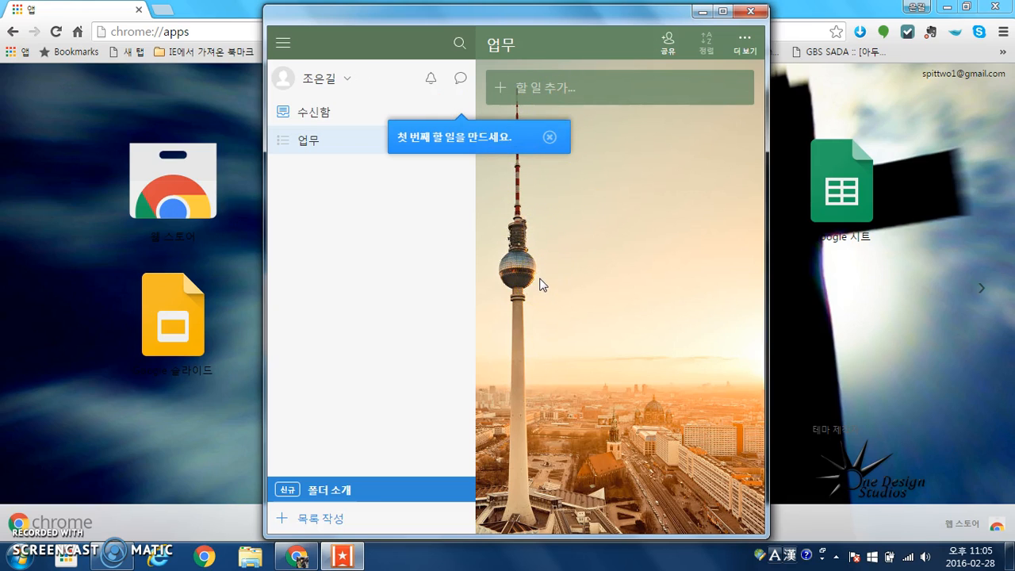
{"action": "left_click", "coordinate": [723, 11]}
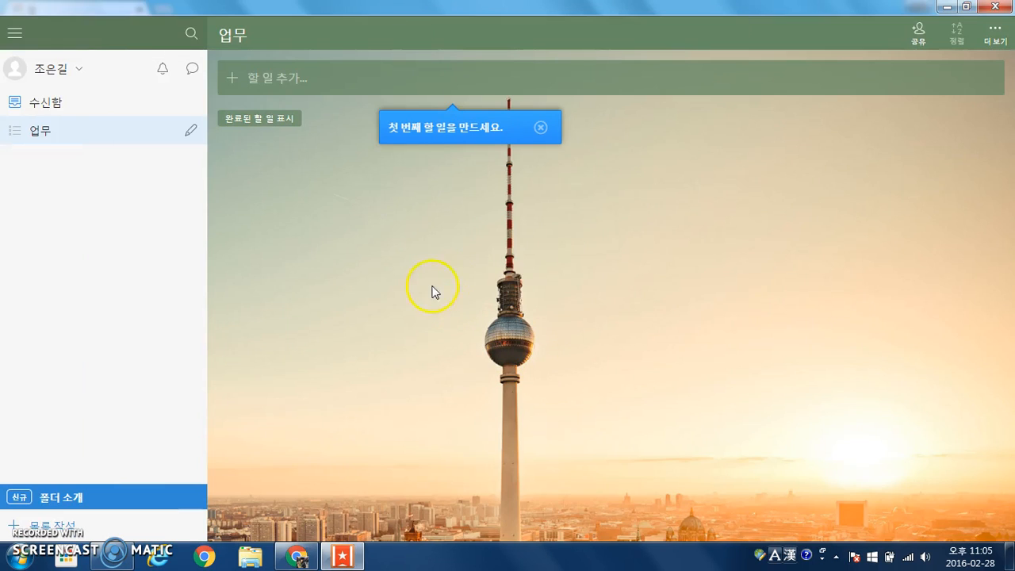
{"action": "left_click", "coordinate": [540, 127]}
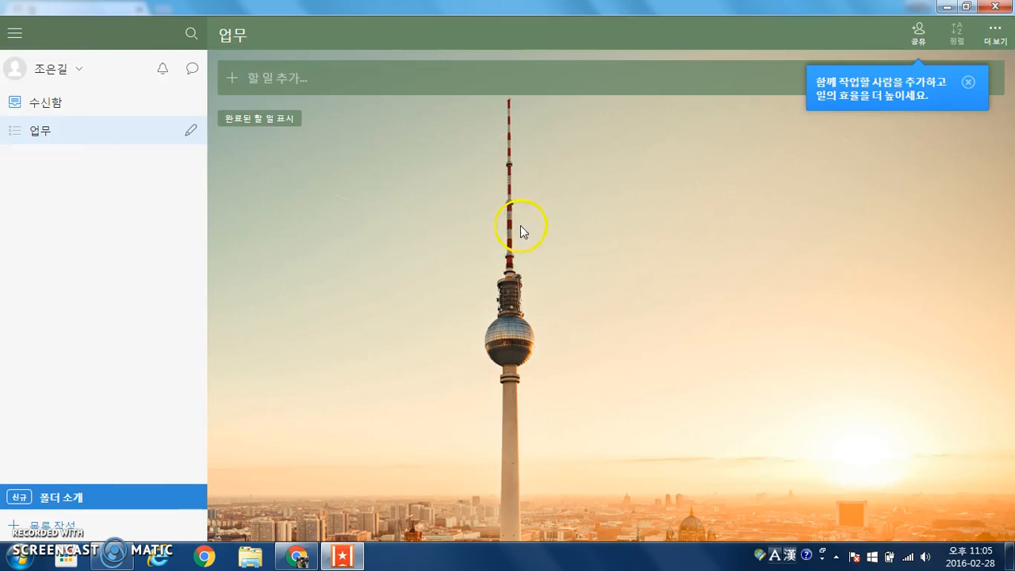
{"action": "left_click", "coordinate": [968, 83]}
{"action": "left_click", "coordinate": [186, 468]}
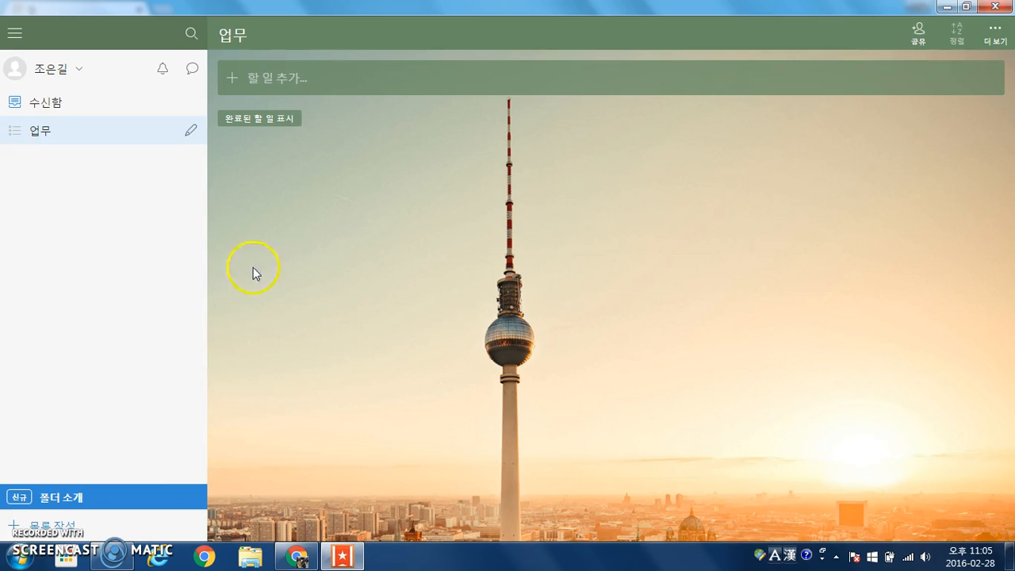
{"action": "left_click", "coordinate": [165, 264]}
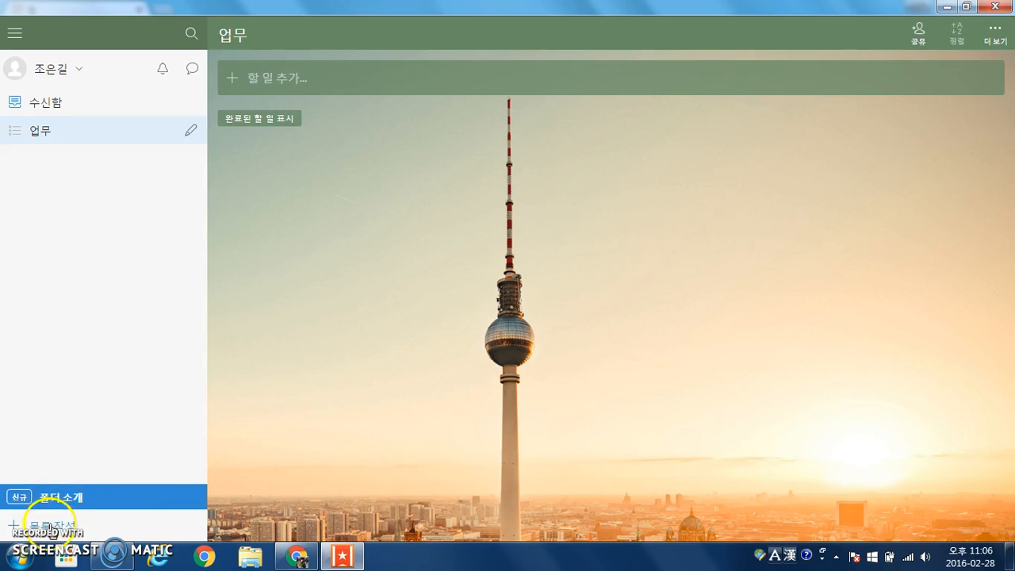
Create a new list named after the first student
{"action": "left_click", "coordinate": [48, 525]}
{"action": "left_click", "coordinate": [466, 132]}
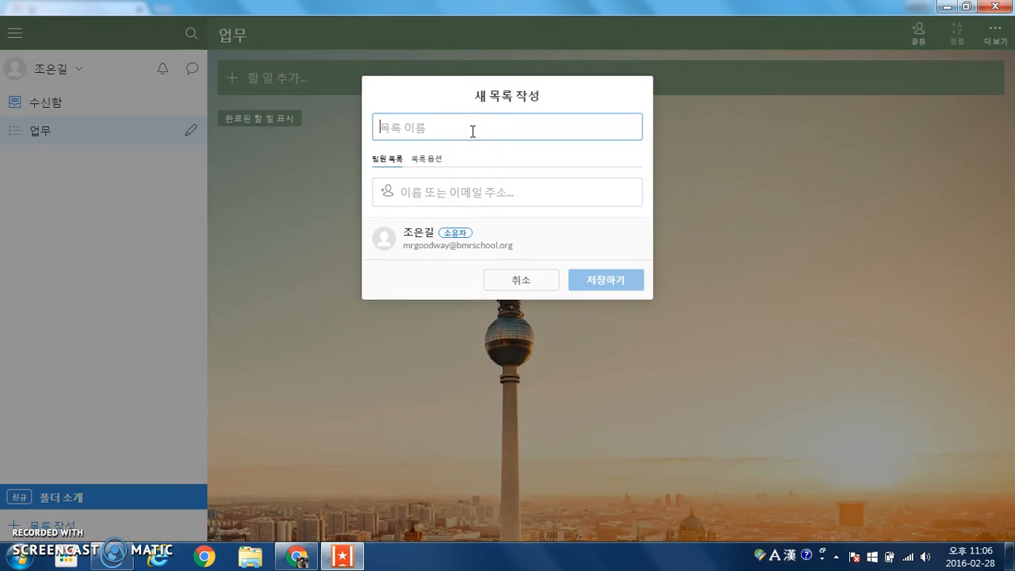
{"action": "type", "text": "rn"}
{"action": "key", "text": "BackSpace"}
{"action": "key", "text": "Hangul"}
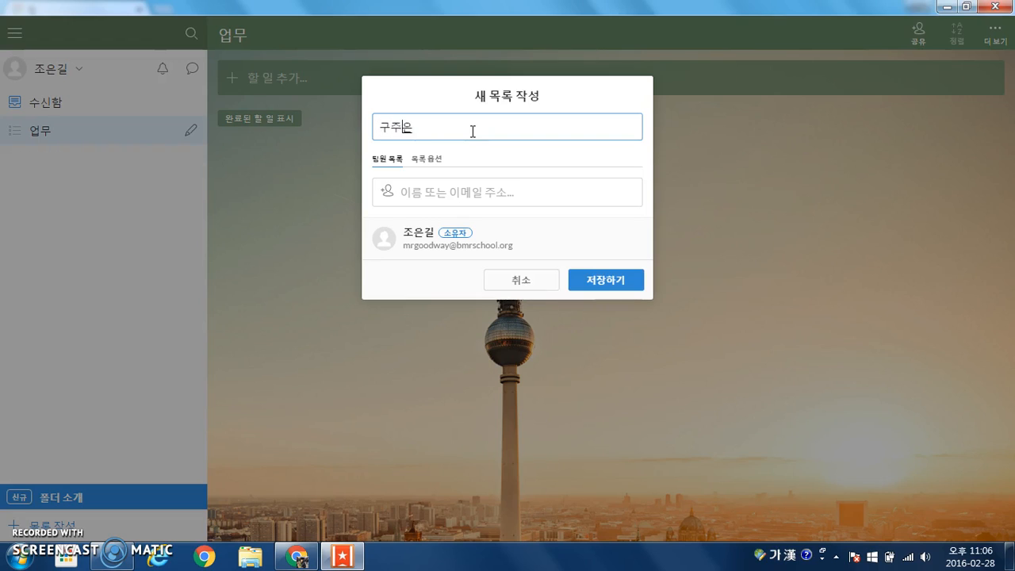
{"action": "key", "text": "Return"}
Create two more lists, each named after another student
{"action": "left_click", "coordinate": [48, 524]}
{"action": "left_click", "coordinate": [415, 131]}
{"action": "key", "text": "Return"}
{"action": "left_click", "coordinate": [65, 523]}
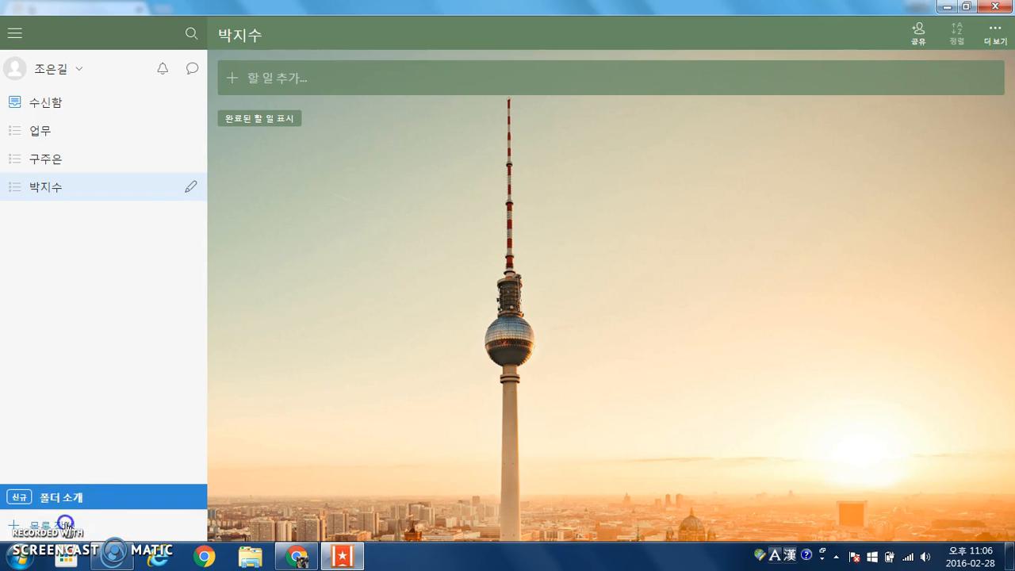
{"action": "left_click", "coordinate": [441, 127]}
{"action": "key", "text": "Return"}
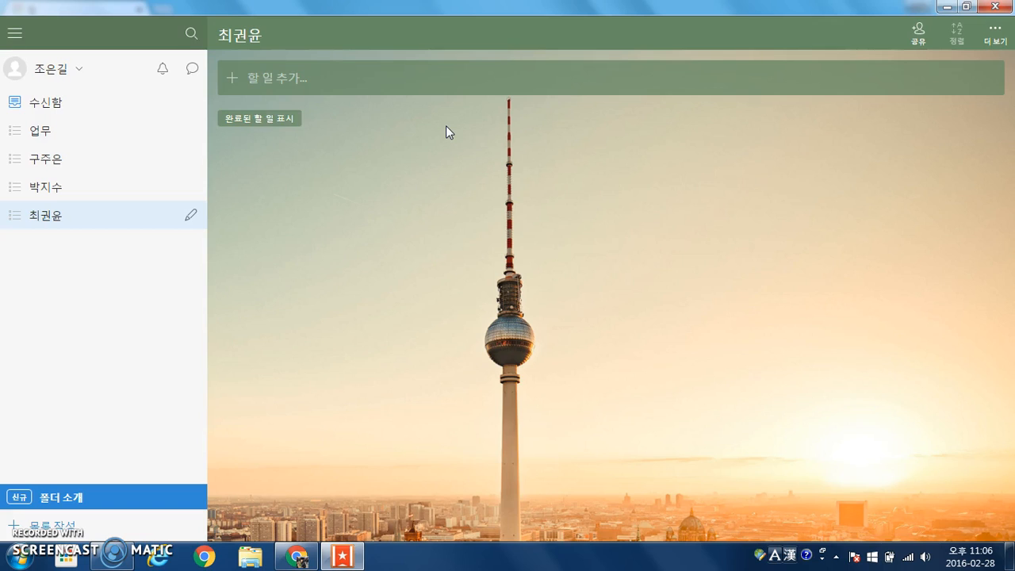
Drag the second student's list onto the first to form a folder
{"action": "left_click", "coordinate": [108, 162]}
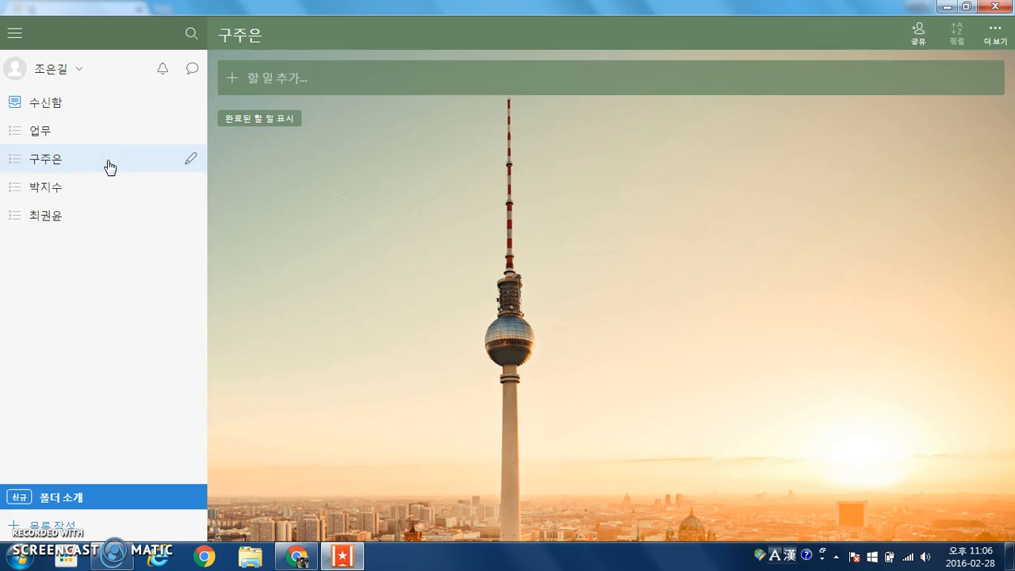
{"action": "left_click", "coordinate": [101, 191]}
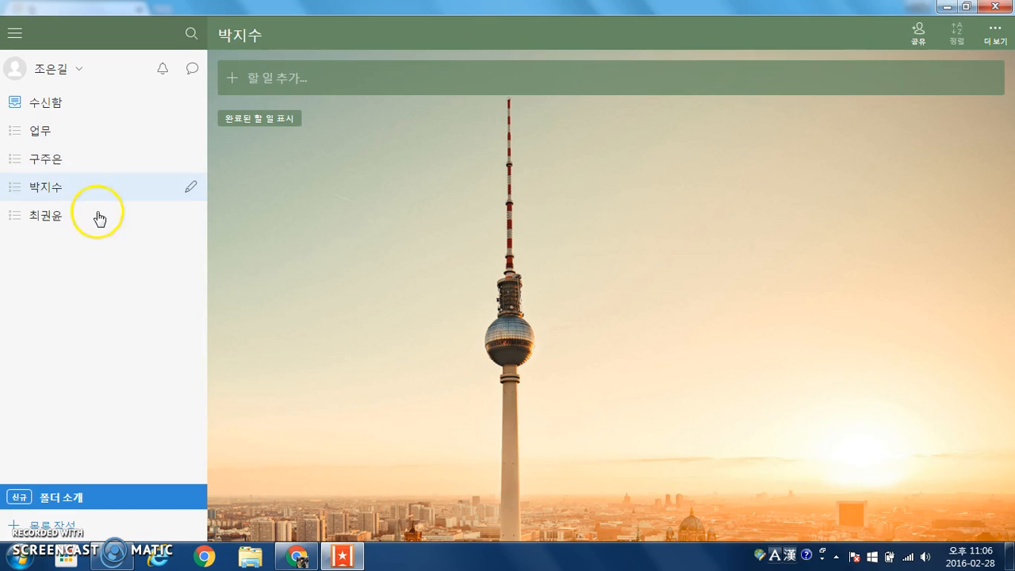
{"action": "left_click", "coordinate": [97, 216]}
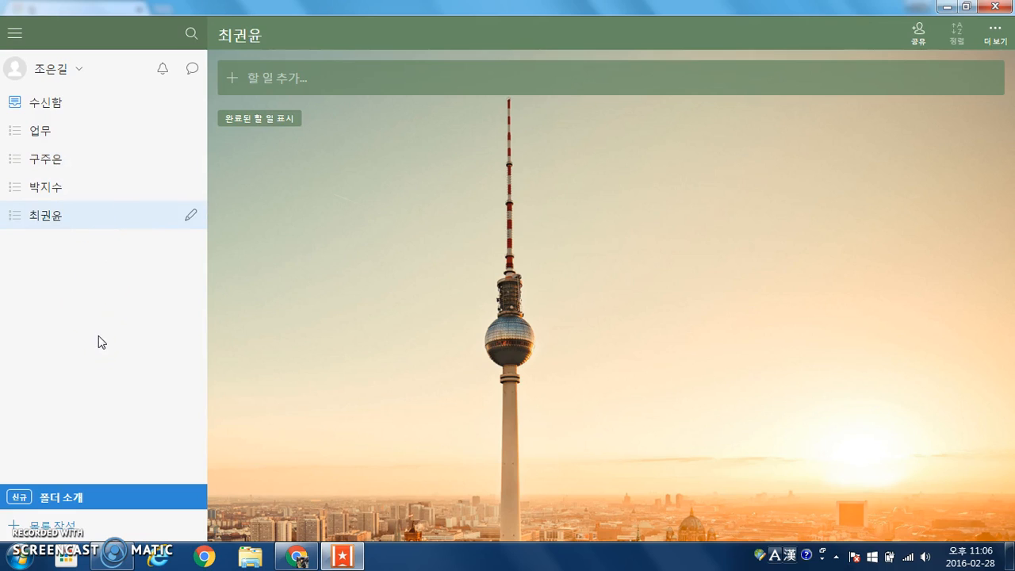
{"action": "left_click", "coordinate": [90, 187]}
{"action": "left_click_drag", "start_coordinate": [90, 187], "coordinate": [113, 158]}
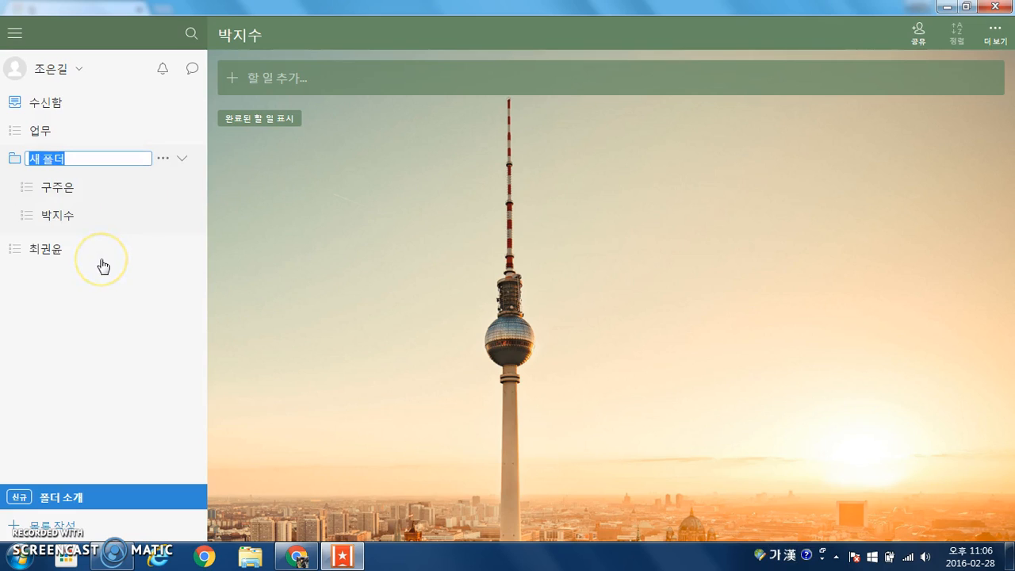
Pull both student lists back out of the unnamed folder
{"action": "left_click", "coordinate": [74, 249]}
{"action": "left_click", "coordinate": [65, 216]}
{"action": "left_click", "coordinate": [73, 187]}
{"action": "left_click", "coordinate": [82, 214]}
{"action": "left_click", "coordinate": [65, 158]}
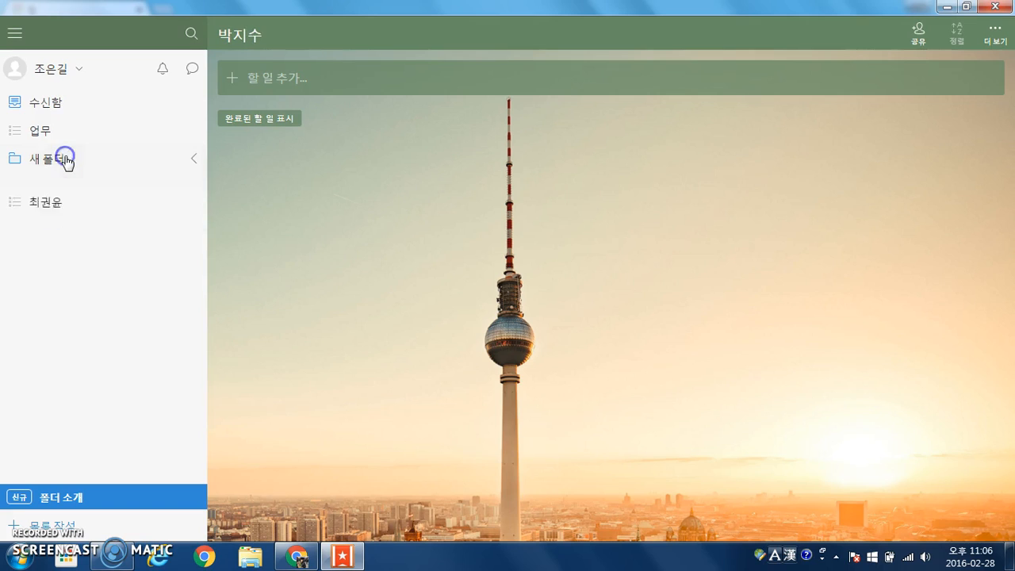
{"action": "left_click", "coordinate": [72, 162]}
{"action": "left_click_drag", "start_coordinate": [113, 208], "coordinate": [79, 312]}
{"action": "left_click_drag", "start_coordinate": [82, 229], "coordinate": [50, 257]}
{"action": "left_click_drag", "start_coordinate": [83, 186], "coordinate": [95, 261]}
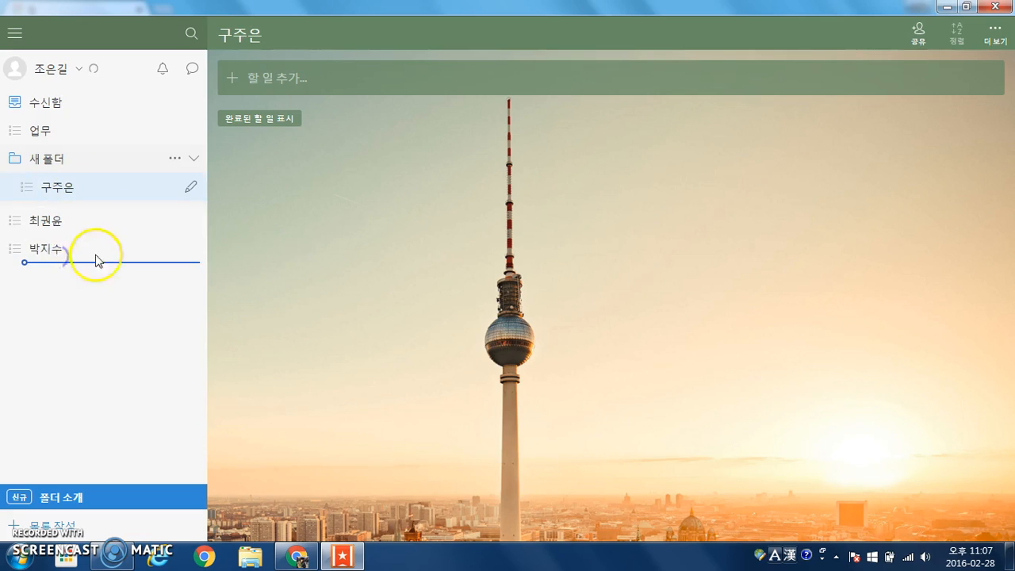
Group the first and third students' lists into a new folder named 10학년F반
{"action": "left_click", "coordinate": [86, 161]}
{"action": "left_click", "coordinate": [80, 188]}
{"action": "left_click", "coordinate": [88, 212]}
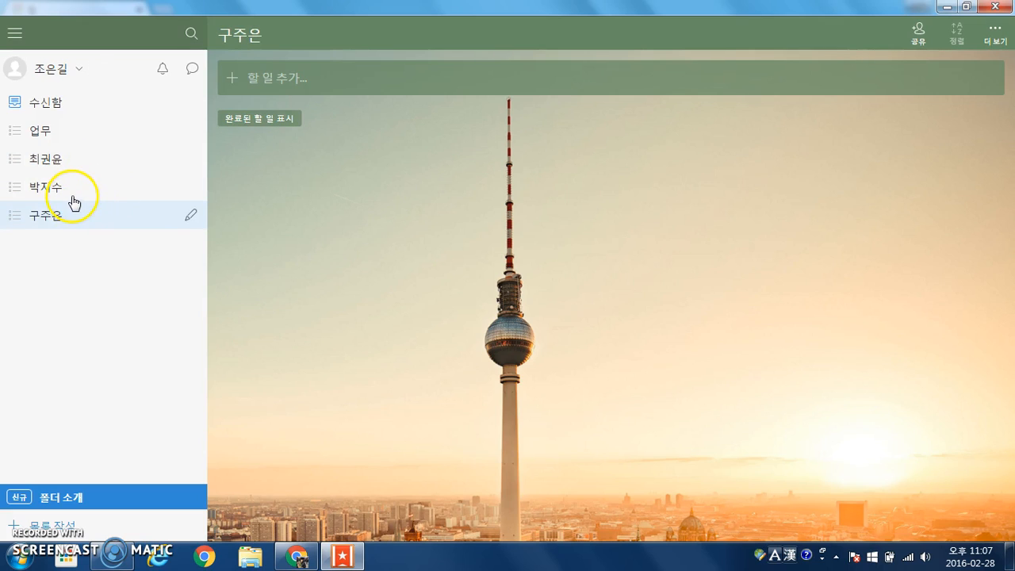
{"action": "left_click_drag", "start_coordinate": [80, 211], "coordinate": [77, 163]}
{"action": "key", "text": "Hangul"}
{"action": "type", "text": "10학년F반"}
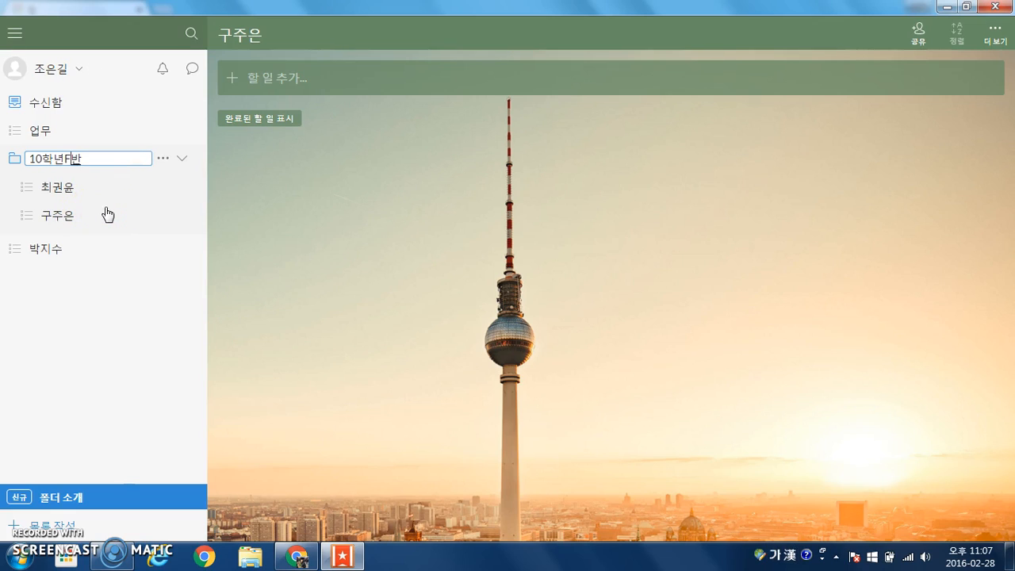
{"action": "key", "text": "Return"}
Move the remaining student list into 10학년F반 and reorder the three lists
{"action": "left_click", "coordinate": [79, 248]}
{"action": "left_click_drag", "start_coordinate": [80, 248], "coordinate": [94, 204]}
{"action": "left_click", "coordinate": [77, 243]}
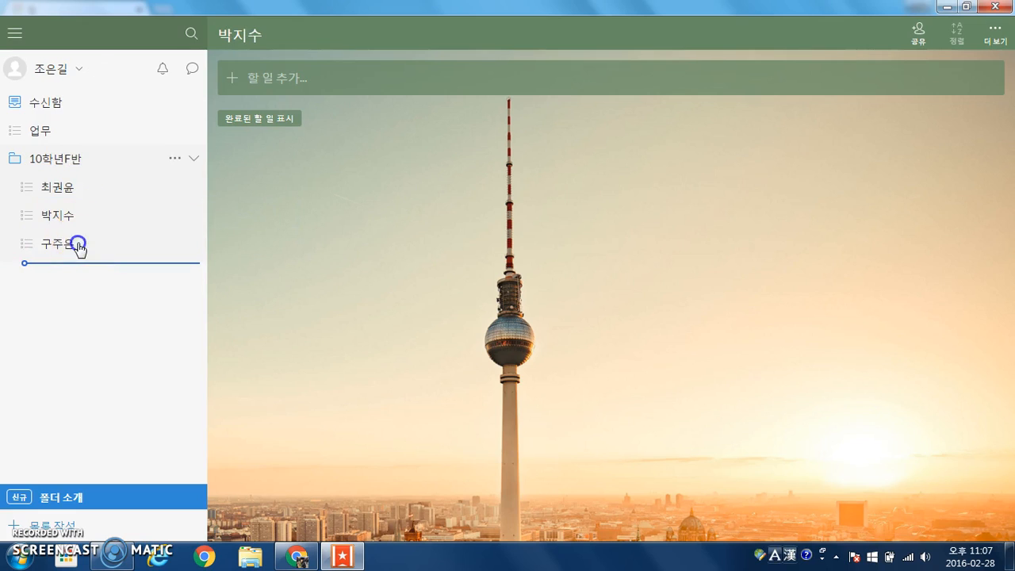
{"action": "left_click_drag", "start_coordinate": [63, 244], "coordinate": [74, 179]}
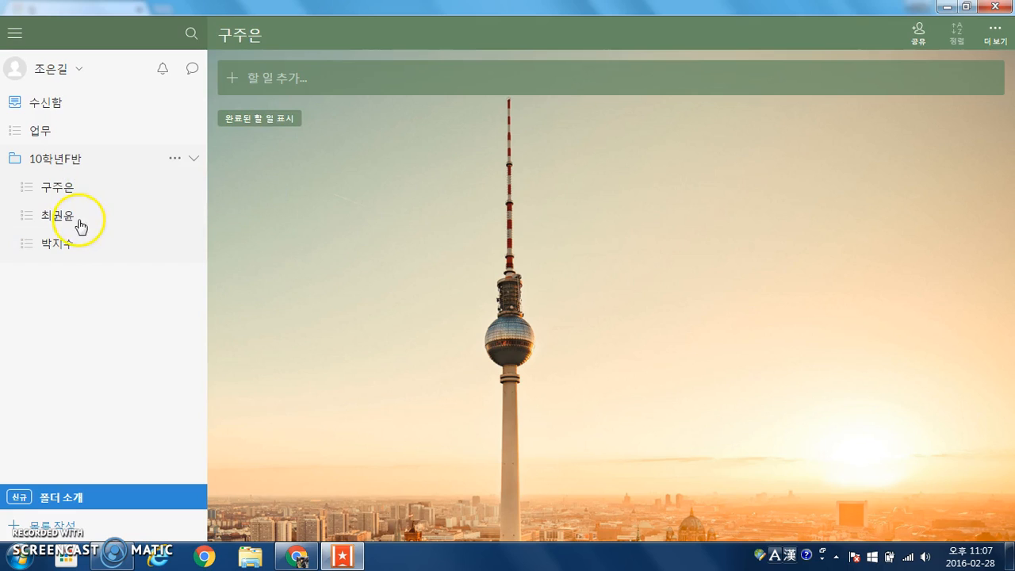
{"action": "left_click_drag", "start_coordinate": [79, 240], "coordinate": [91, 220]}
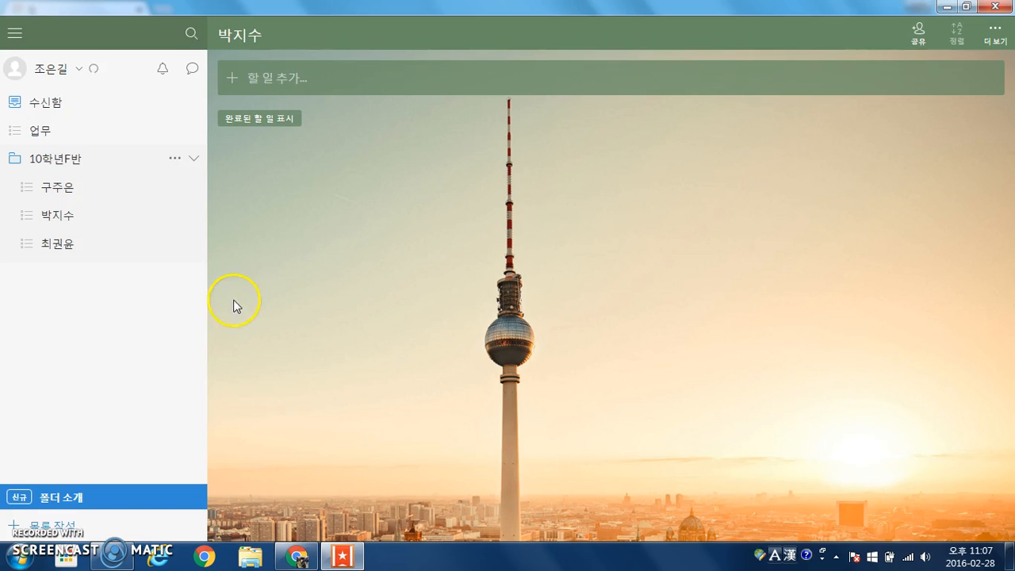
{"action": "left_click", "coordinate": [105, 188]}
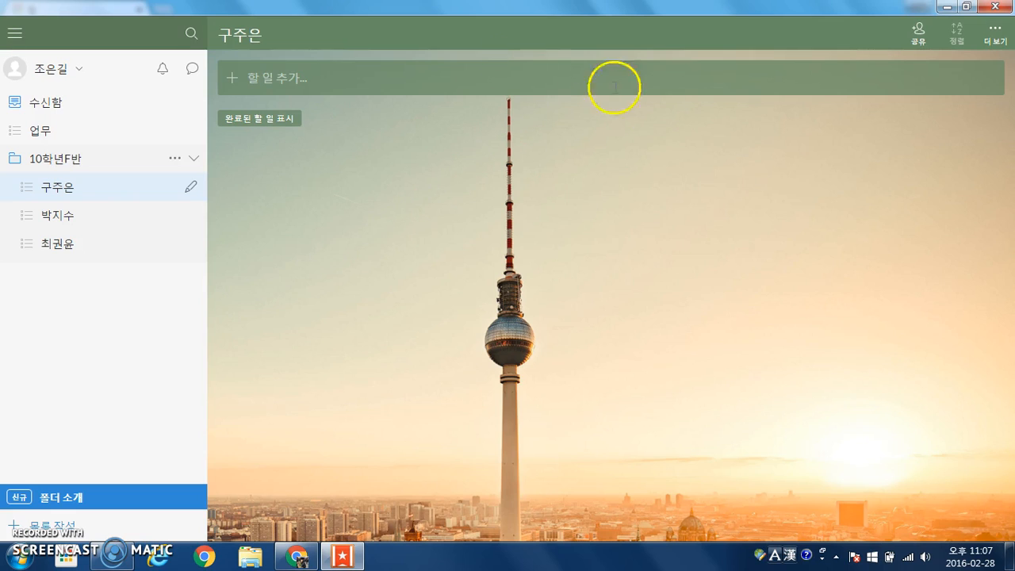
{"action": "left_click", "coordinate": [917, 37]}
Add the student's e-mail address as a list member and save the invitation
{"action": "left_click", "coordinate": [525, 189]}
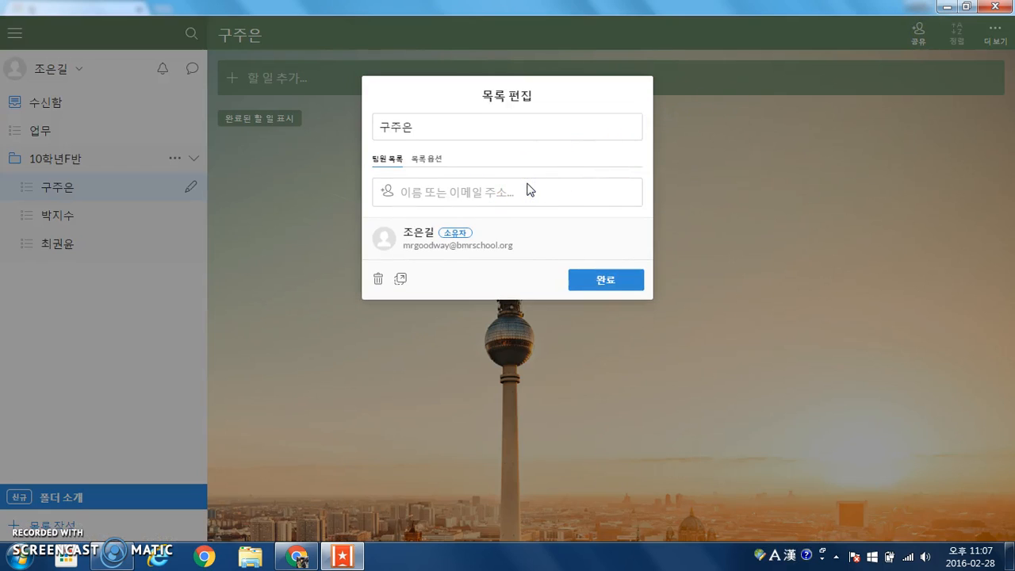
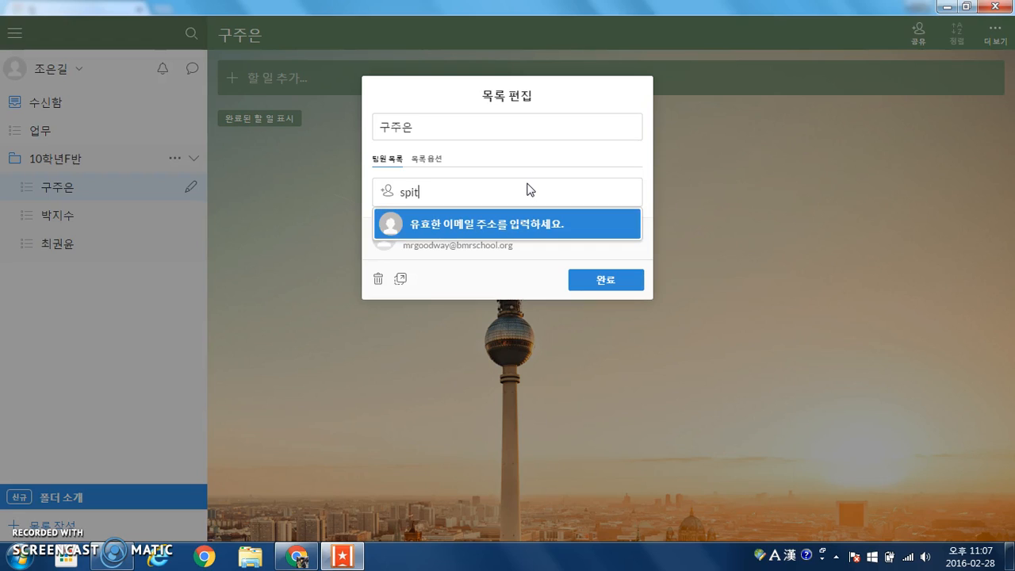
{"action": "key", "text": "Return"}
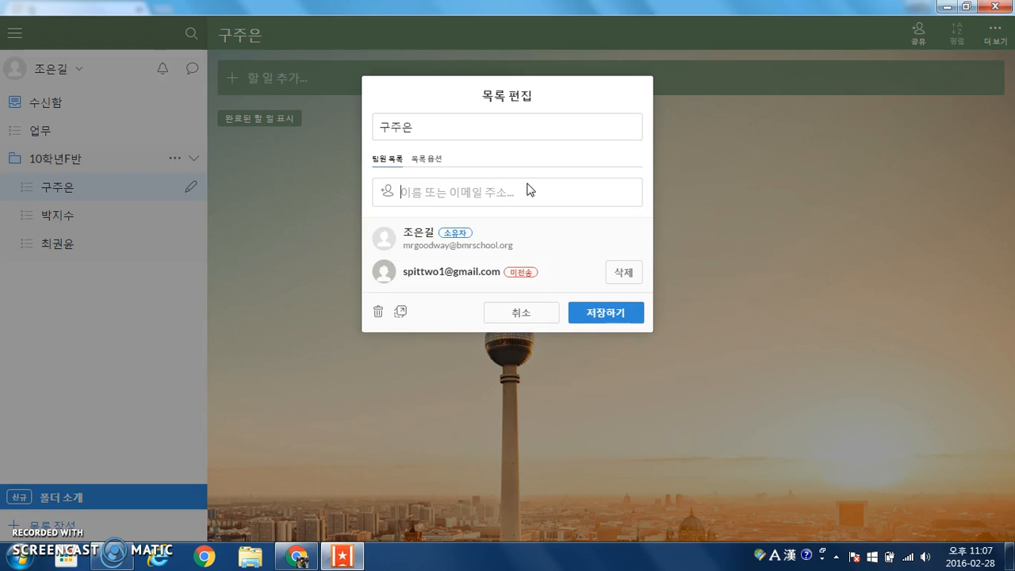
{"action": "left_click", "coordinate": [593, 318]}
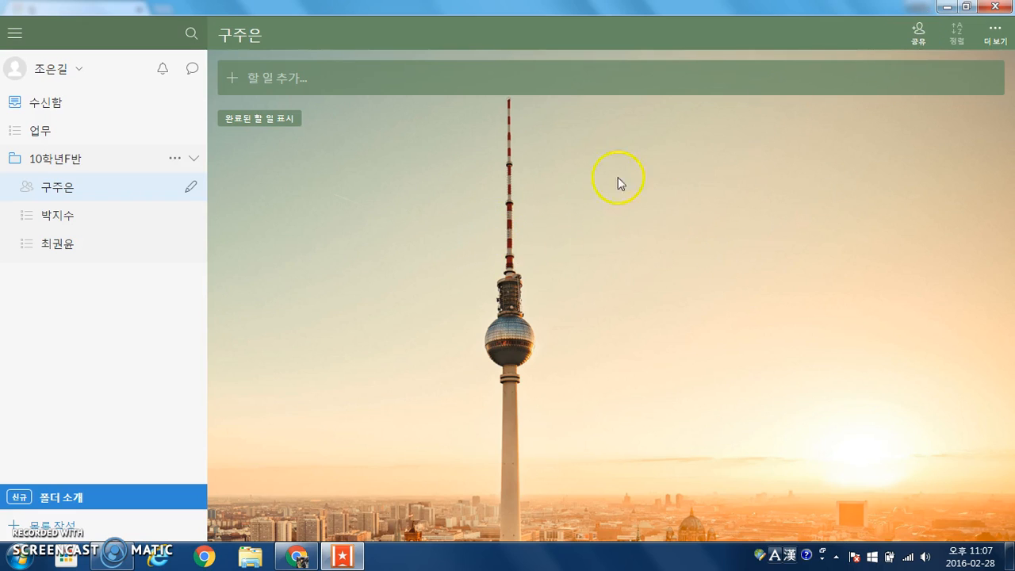
Restore the Wunderlist window, minimize Chrome, and position the window on the left
{"action": "left_click", "coordinate": [966, 6]}
{"action": "left_click_drag", "start_coordinate": [465, 18], "coordinate": [212, 17]}
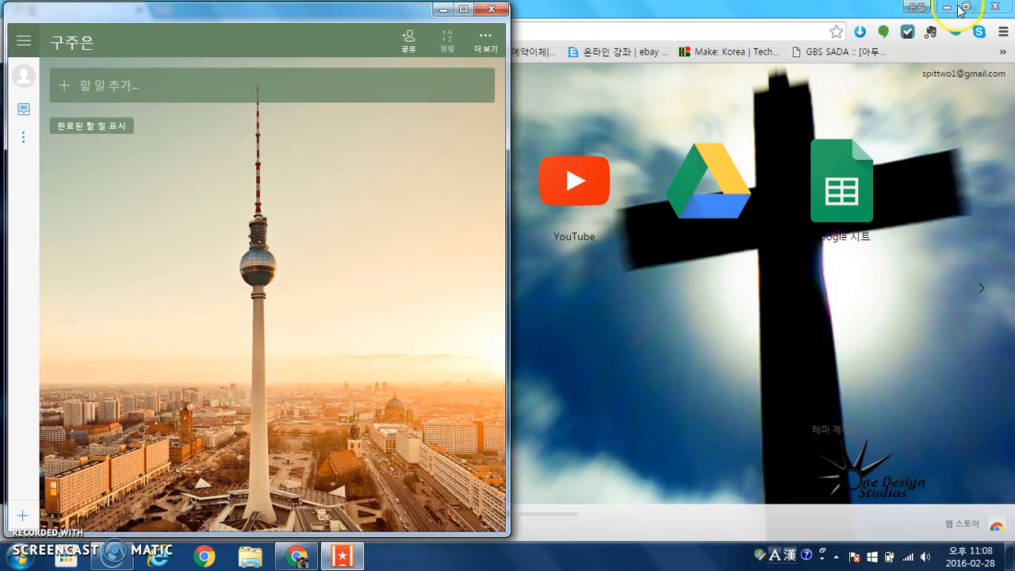
{"action": "left_click", "coordinate": [946, 7]}
{"action": "left_click_drag", "start_coordinate": [369, 29], "coordinate": [537, 23]}
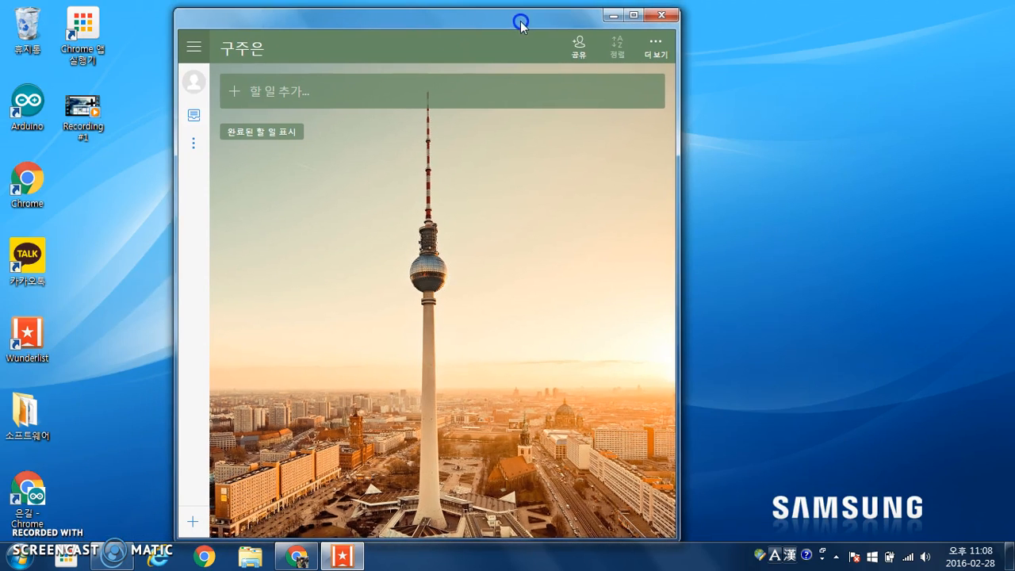
Launch a second Wunderlist window and size both windows side by side
{"action": "left_click", "coordinate": [34, 331]}
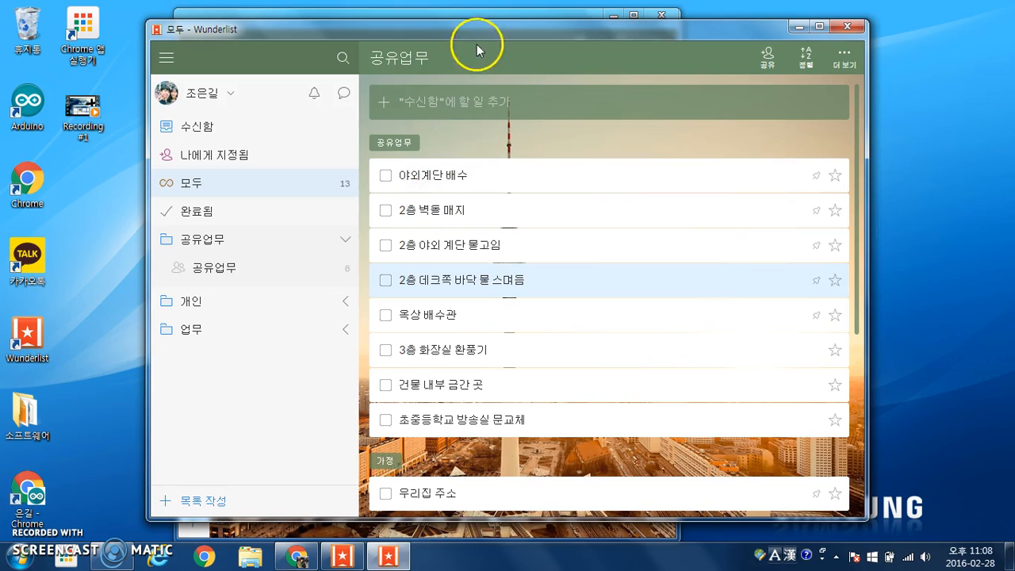
{"action": "left_click_drag", "start_coordinate": [474, 30], "coordinate": [645, 36]}
{"action": "left_click_drag", "start_coordinate": [346, 22], "coordinate": [170, 16]}
{"action": "left_click", "coordinate": [709, 55]}
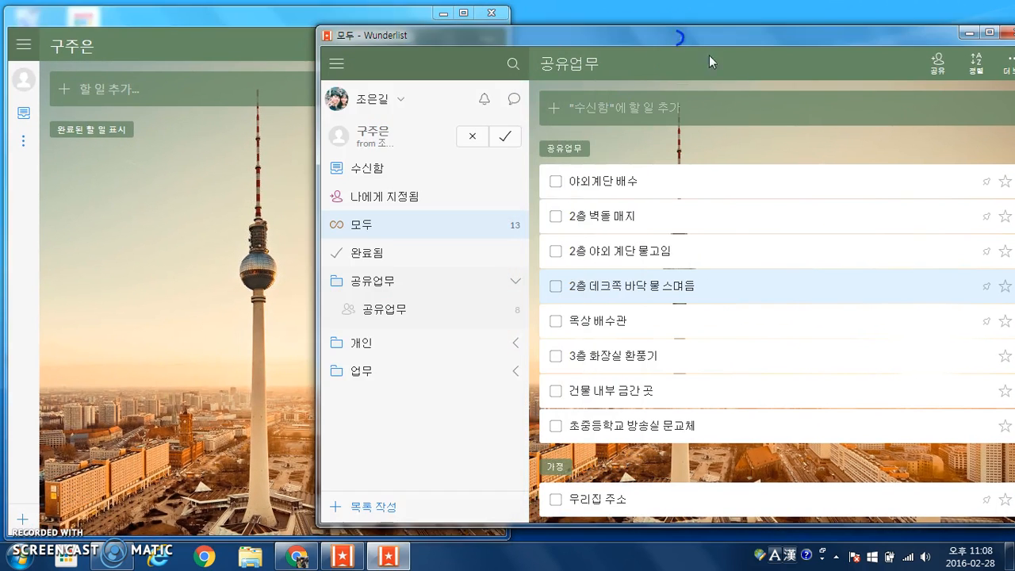
{"action": "left_click_drag", "start_coordinate": [316, 67], "coordinate": [517, 76]}
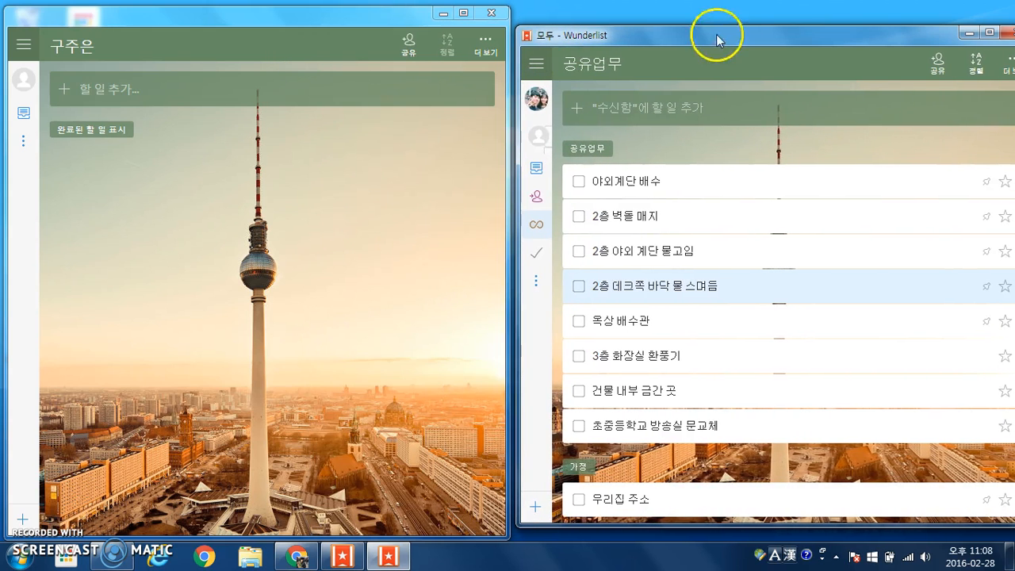
{"action": "mouse_move", "coordinate": [738, 31]}
{"action": "left_mouse_down"}
{"action": "mouse_move", "coordinate": [691, 32]}
{"action": "mouse_move", "coordinate": [745, 35]}
{"action": "mouse_move", "coordinate": [742, 20]}
{"action": "left_mouse_up"}
{"action": "left_click_drag", "start_coordinate": [748, 509], "coordinate": [759, 537]}
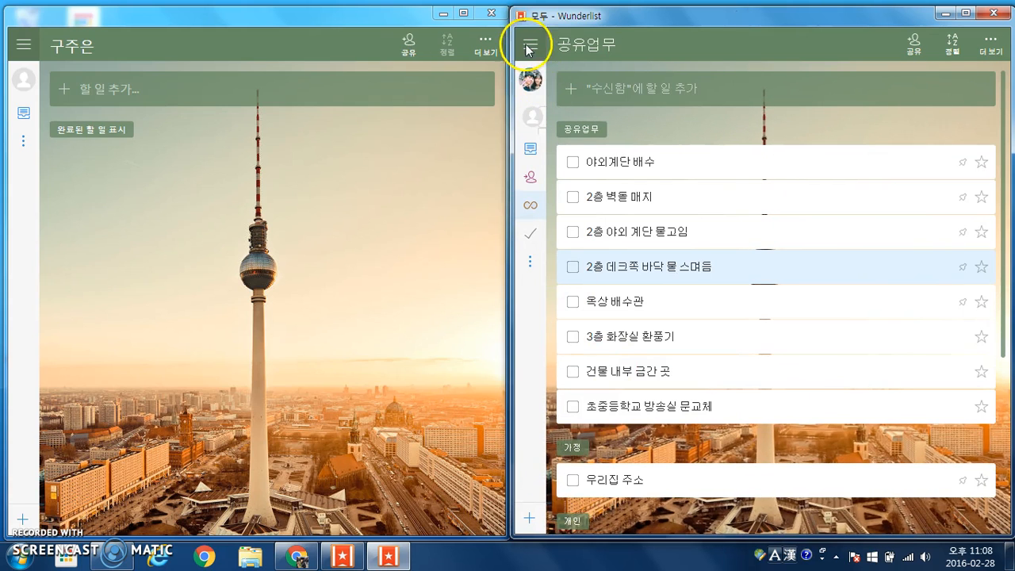
Accept the shared-list invitation in the right window and dismiss the joined notification
{"action": "left_click", "coordinate": [529, 46]}
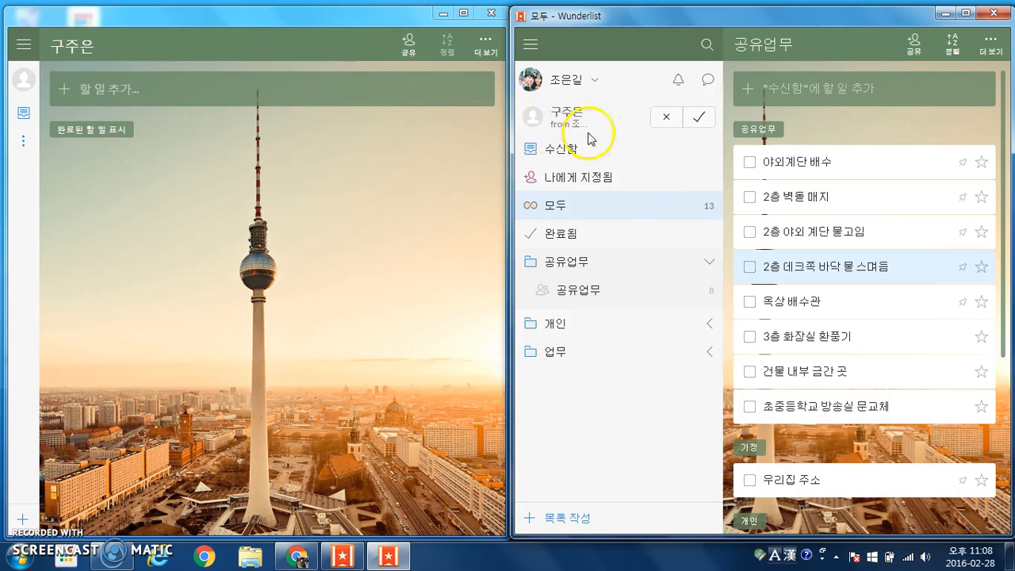
{"action": "left_click", "coordinate": [698, 117]}
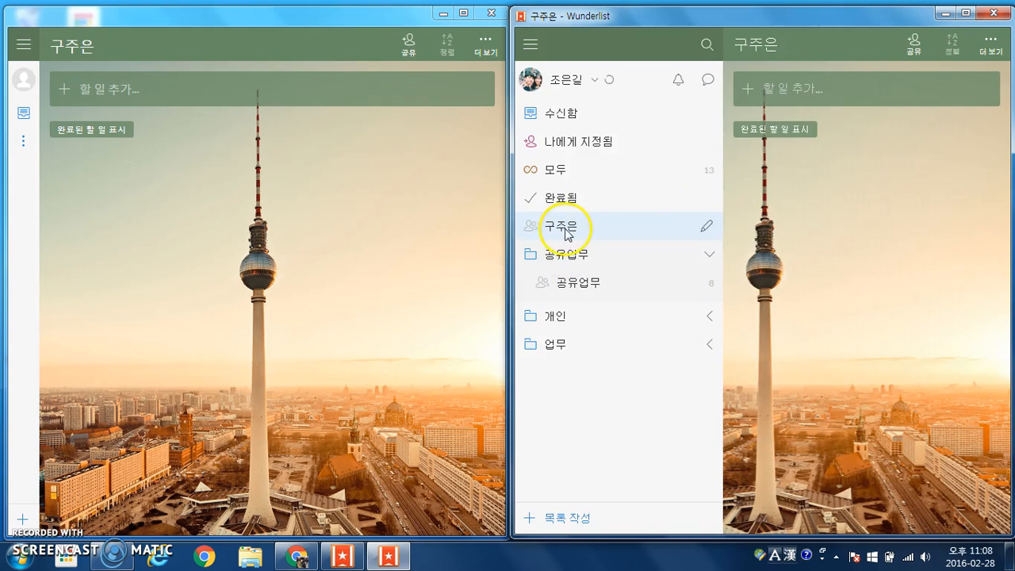
{"action": "left_click", "coordinate": [23, 140]}
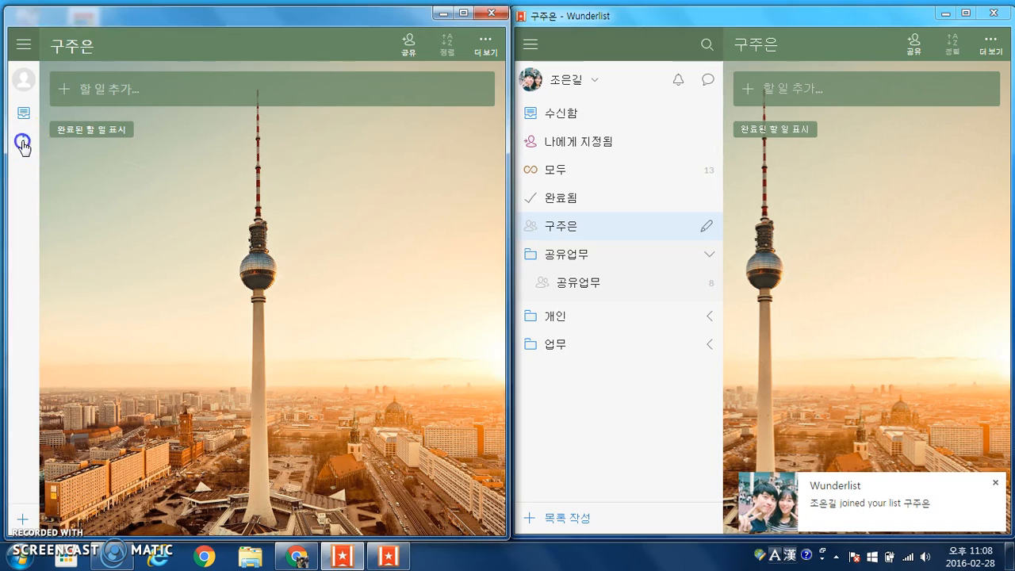
{"action": "left_click", "coordinate": [98, 198]}
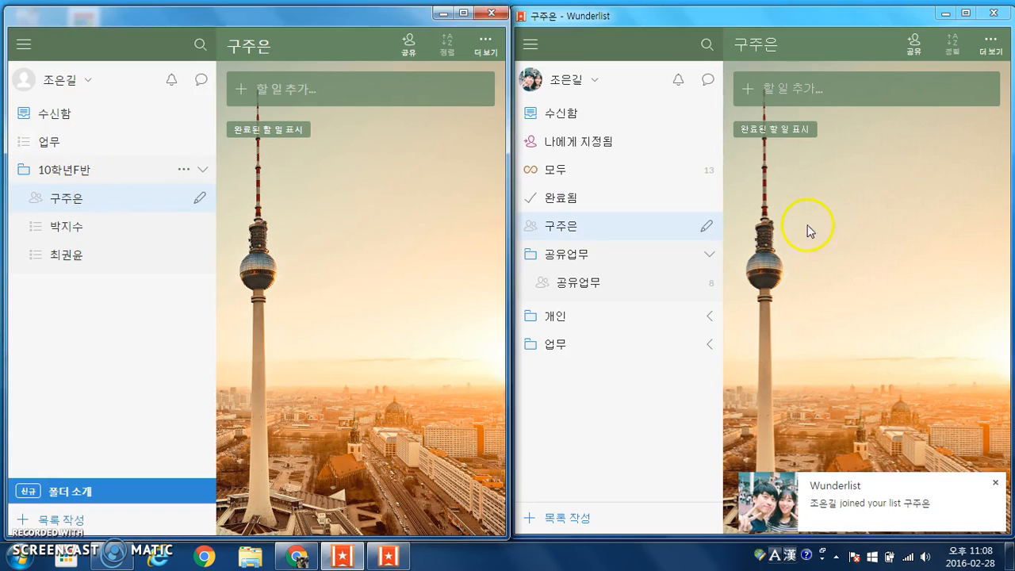
{"action": "left_click", "coordinate": [995, 481]}
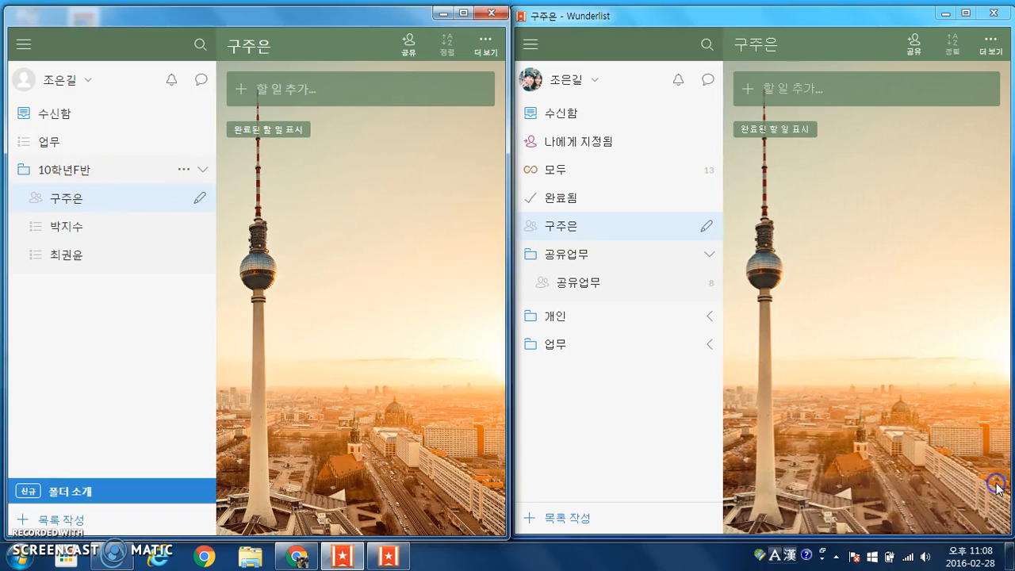
{"action": "left_click", "coordinate": [362, 92]}
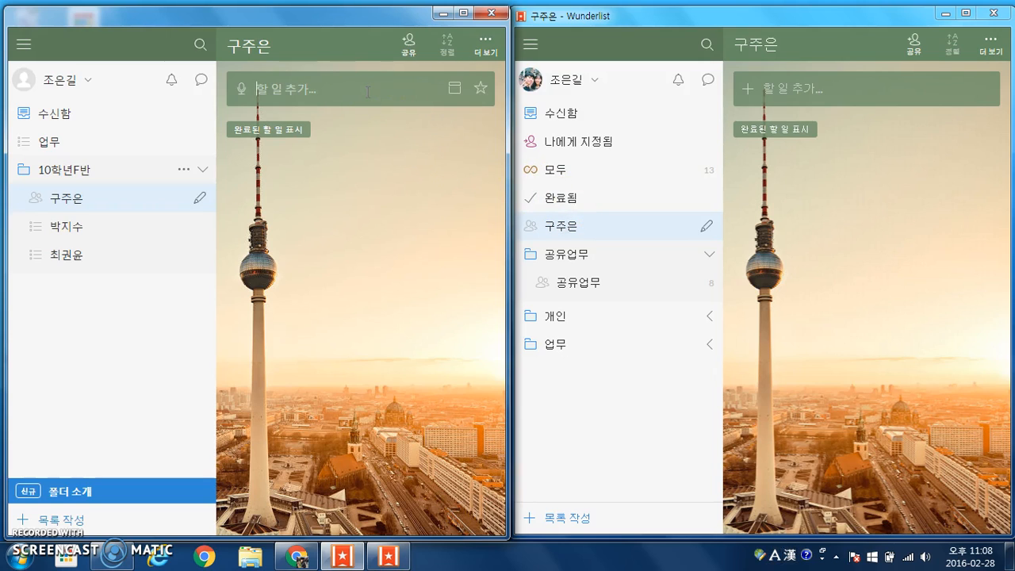
Add a 테스트 task in the teacher's window, then another 테스트 task in the student's window
{"action": "type", "text": "테스트"}
{"action": "key", "text": "Return"}
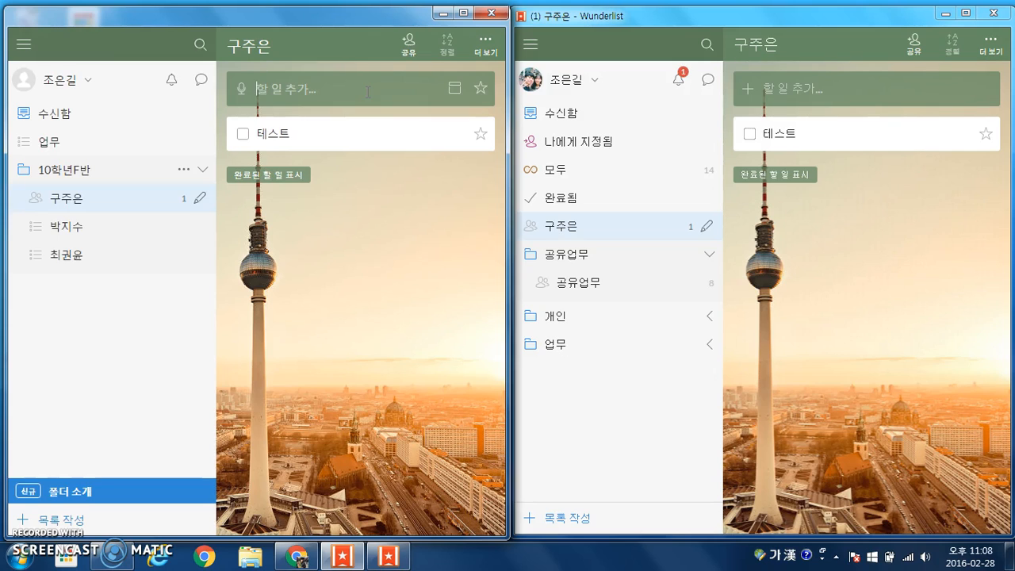
{"action": "left_click", "coordinate": [795, 89]}
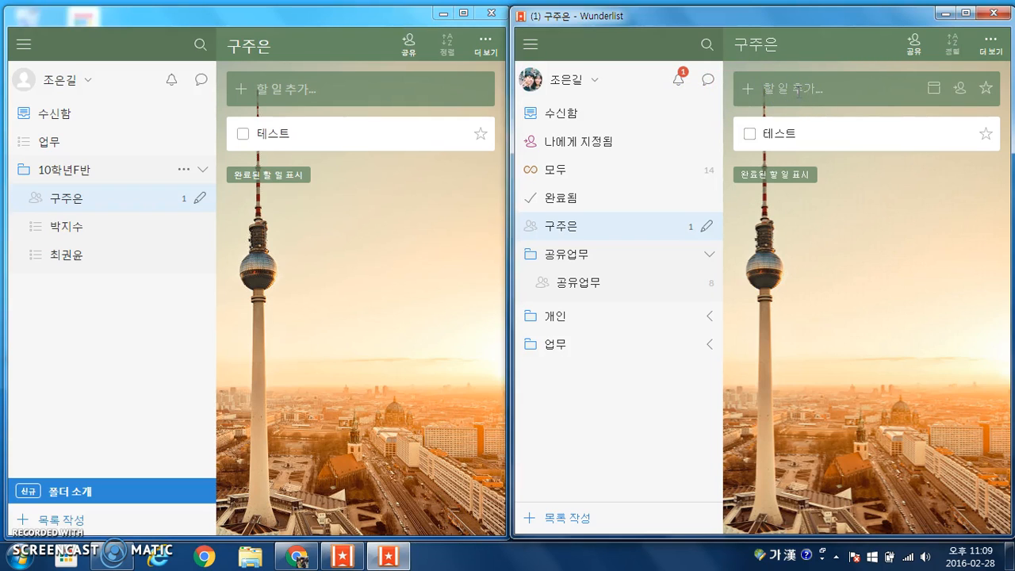
{"action": "type", "text": "테스트"}
{"action": "key", "text": "Return"}
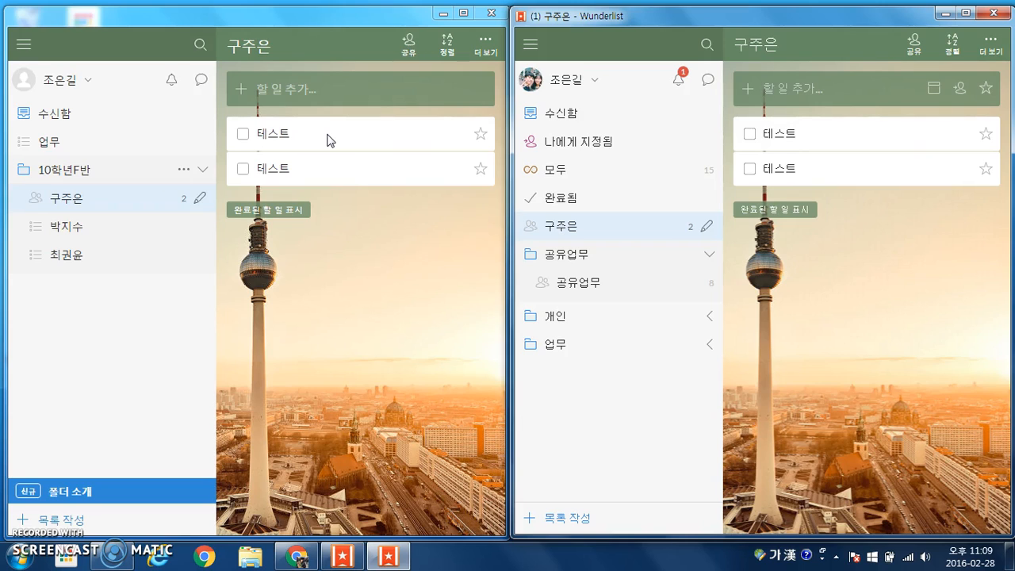
{"action": "left_click", "coordinate": [242, 140]}
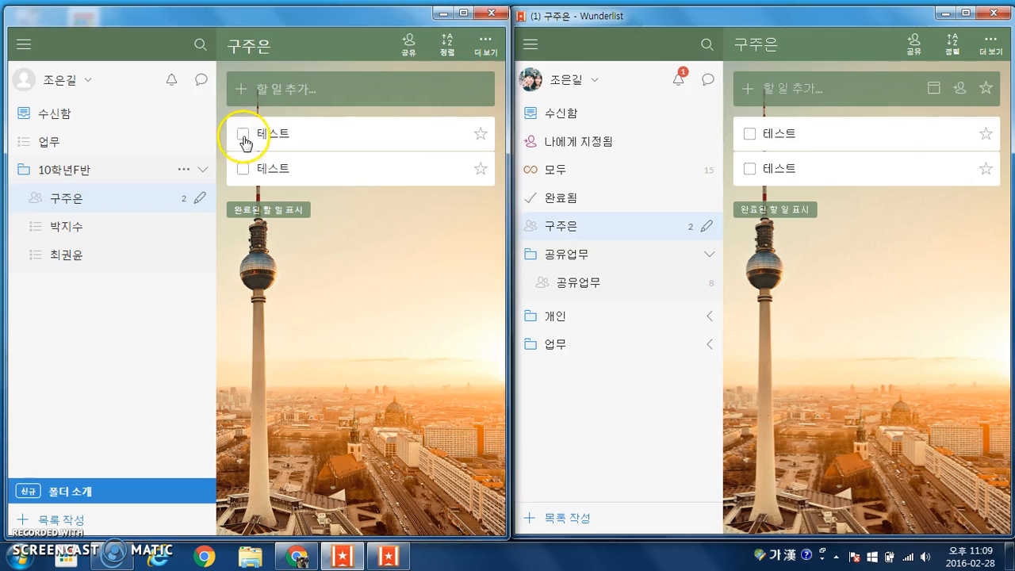
{"action": "left_click", "coordinate": [268, 174]}
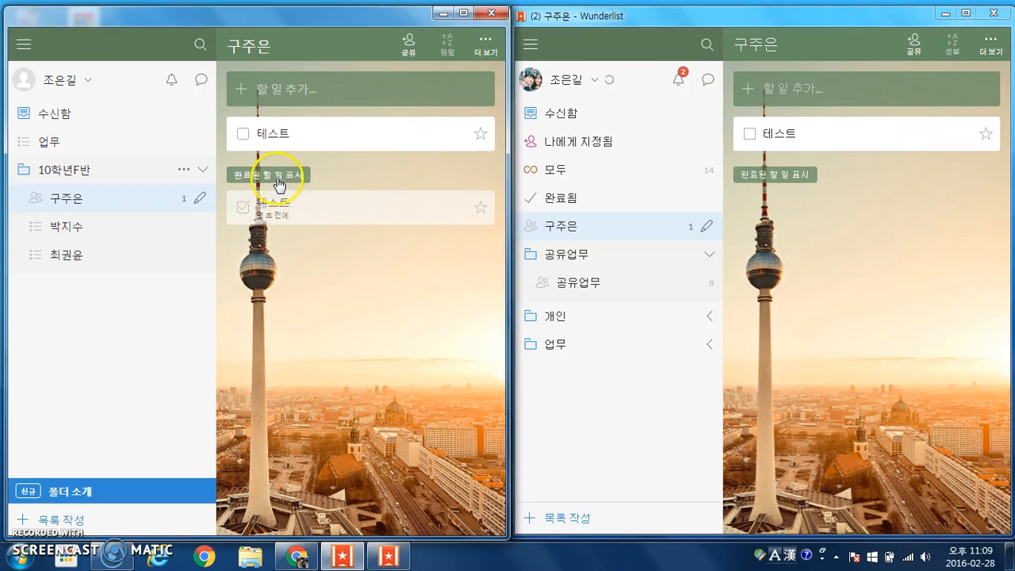
{"action": "left_click", "coordinate": [283, 178]}
{"action": "left_click", "coordinate": [283, 177]}
{"action": "left_click", "coordinate": [242, 208]}
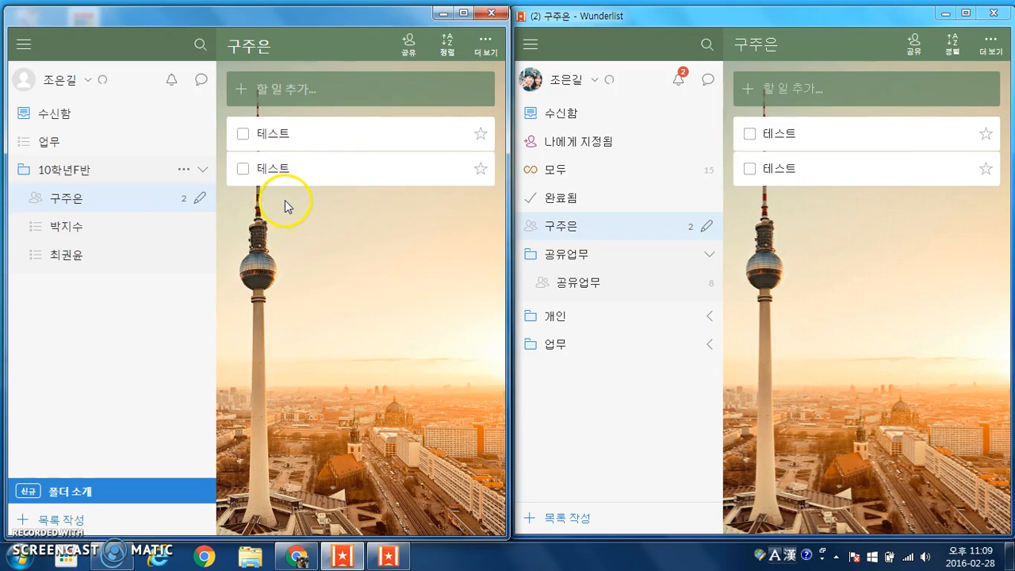
{"action": "left_click", "coordinate": [481, 137]}
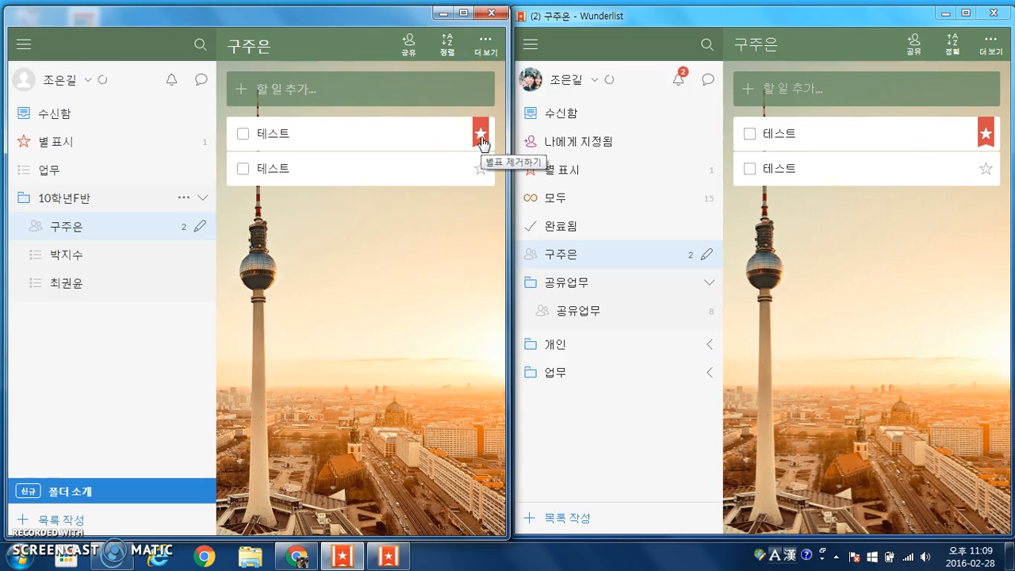
{"action": "left_click", "coordinate": [482, 137]}
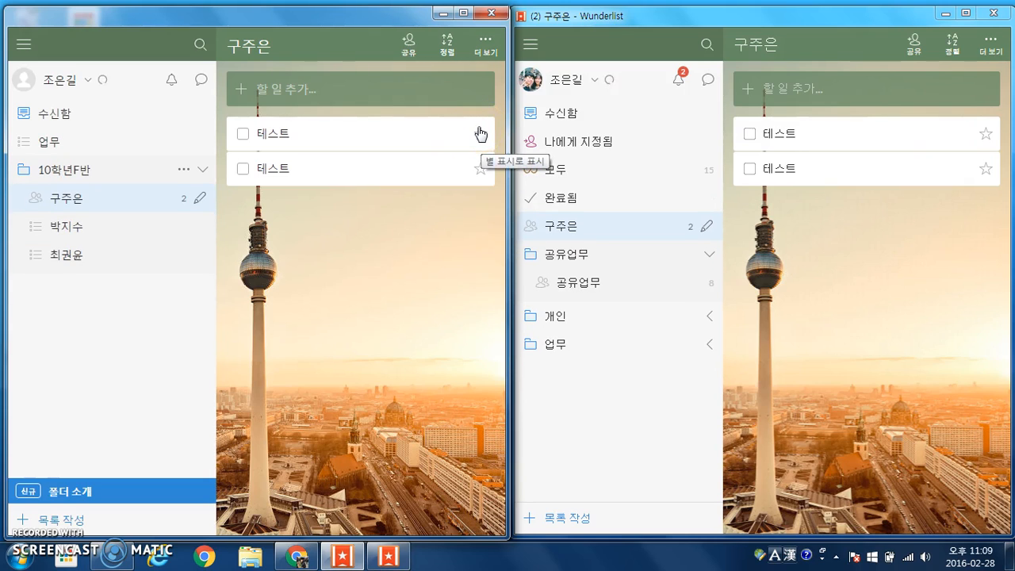
{"action": "left_click", "coordinate": [481, 135]}
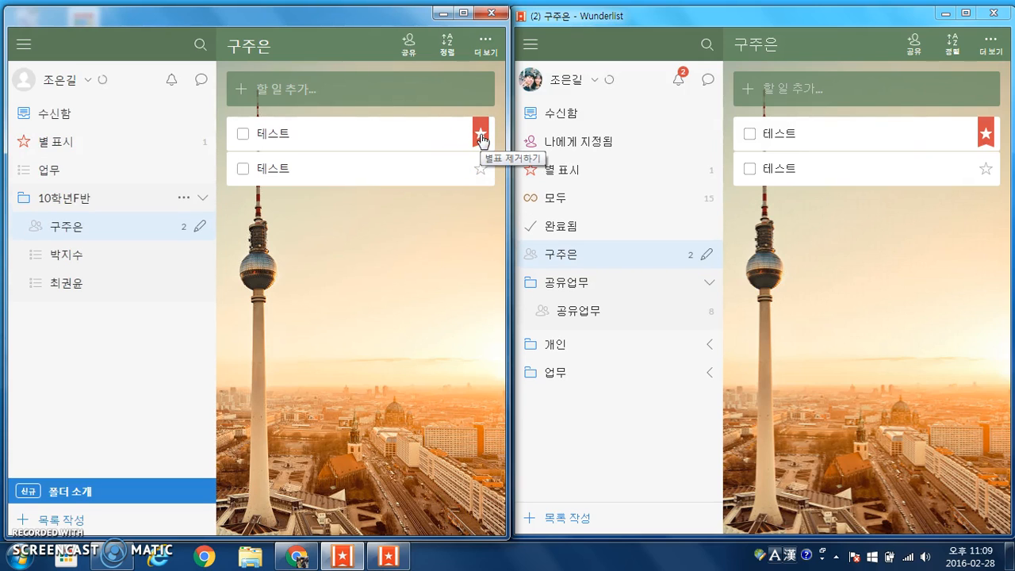
{"action": "left_click", "coordinate": [481, 136]}
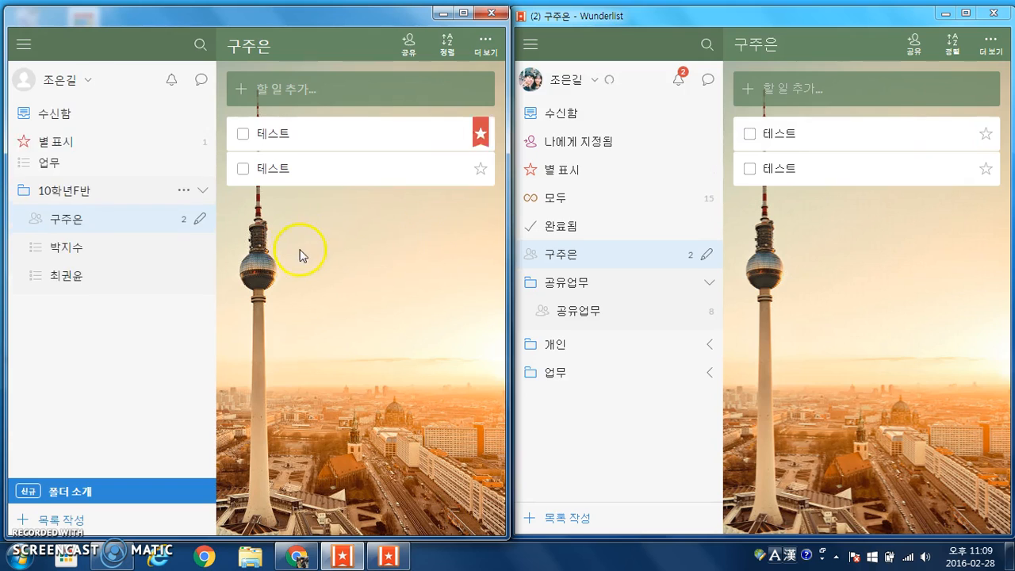
Open the first 테스트 task's details and pick the 29th as its due date
{"action": "double_click", "coordinate": [359, 138]}
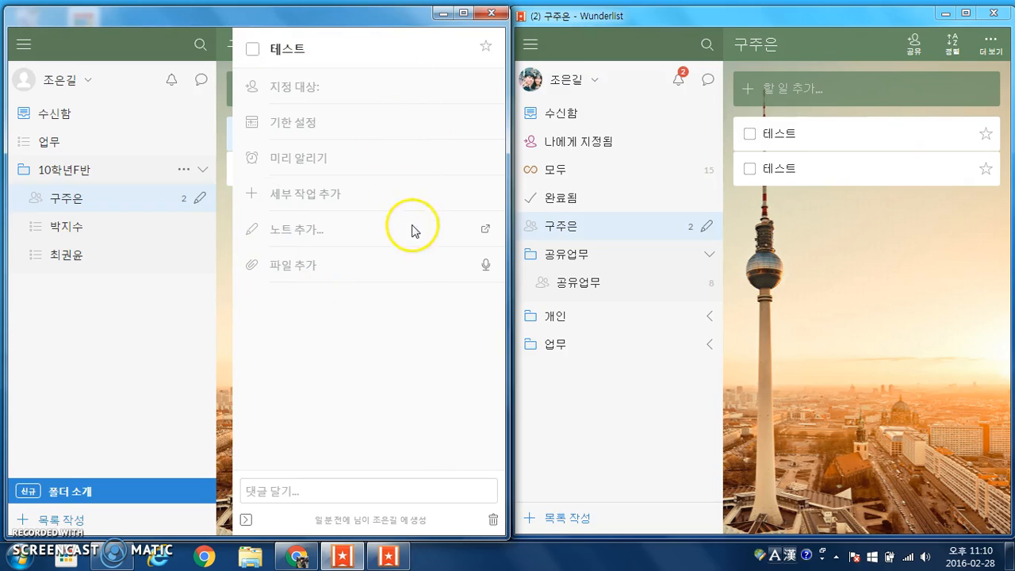
{"action": "left_click", "coordinate": [323, 128]}
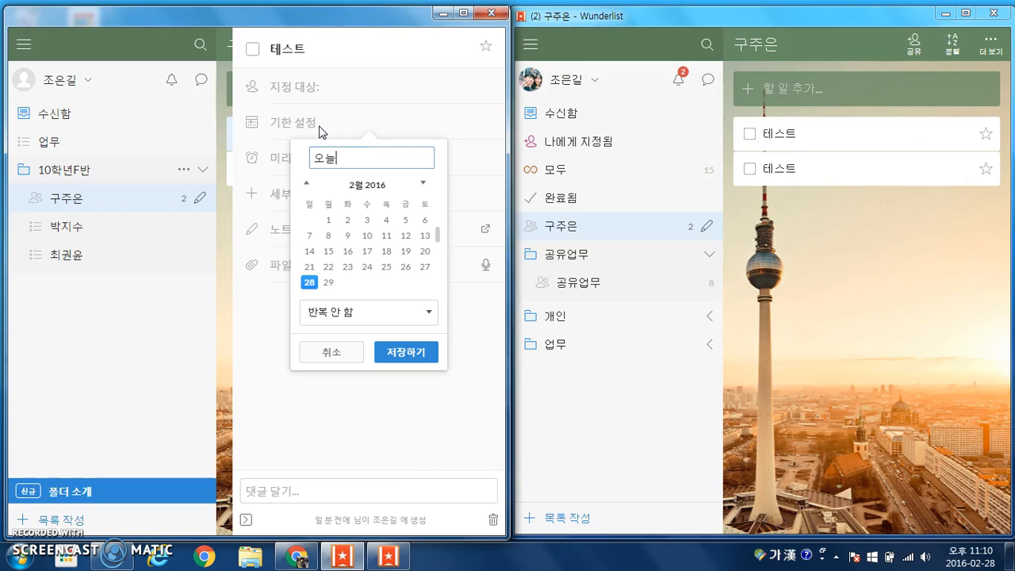
{"action": "left_click", "coordinate": [330, 285]}
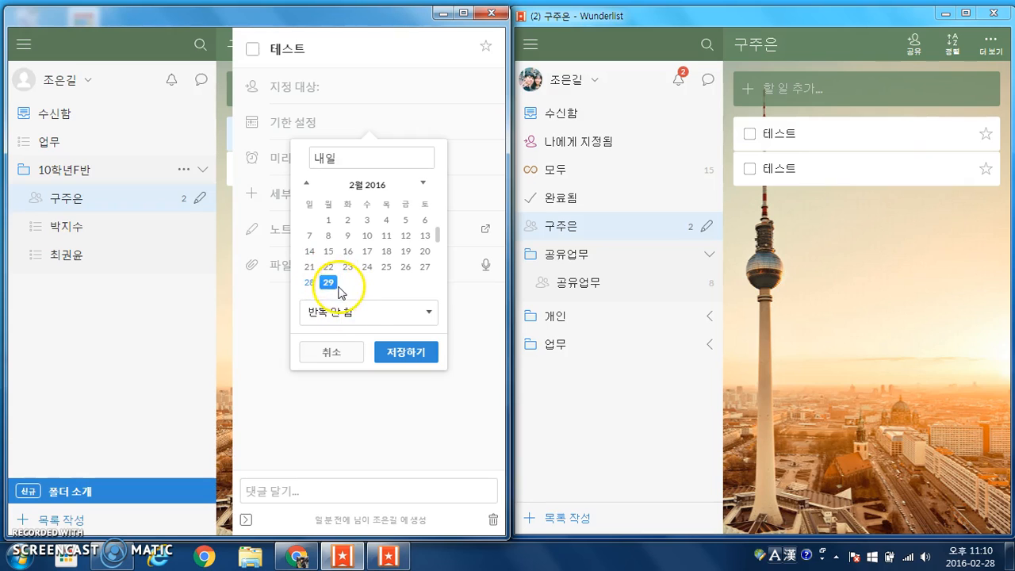
Set the due date to repeat daily, then cancel it and bring up the reminder picker
{"action": "left_click", "coordinate": [361, 314]}
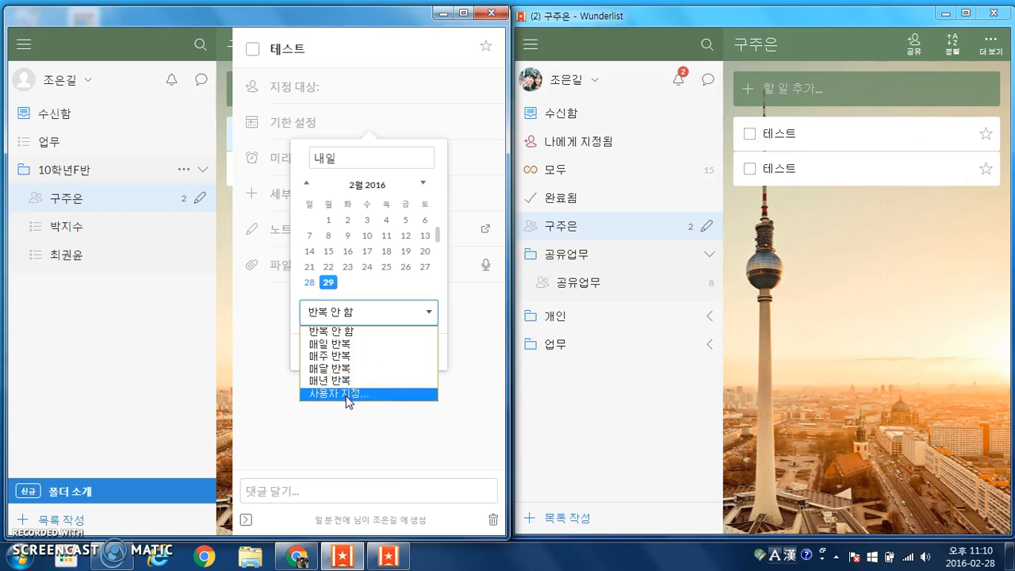
{"action": "left_click", "coordinate": [361, 317]}
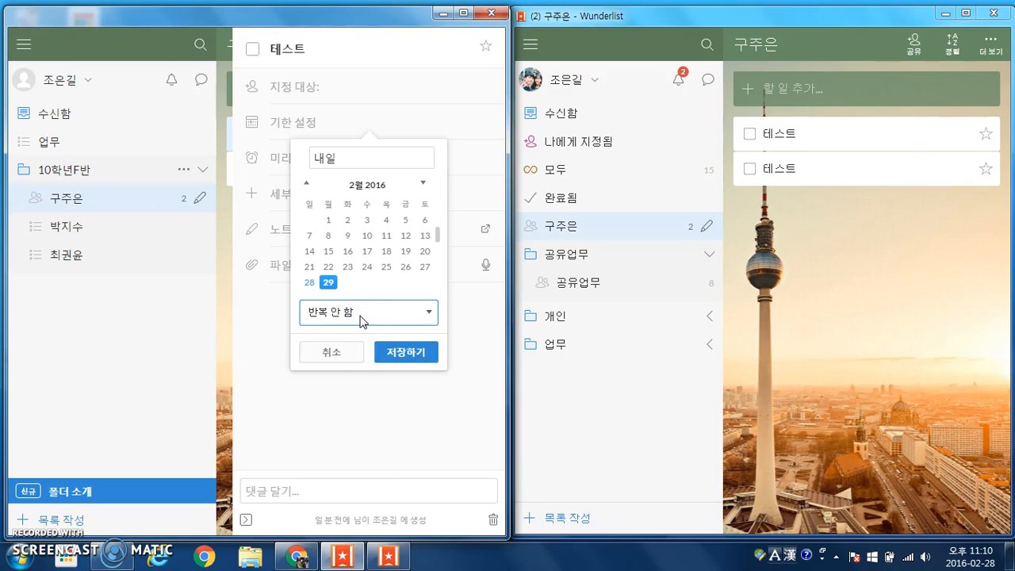
{"action": "left_click", "coordinate": [361, 317]}
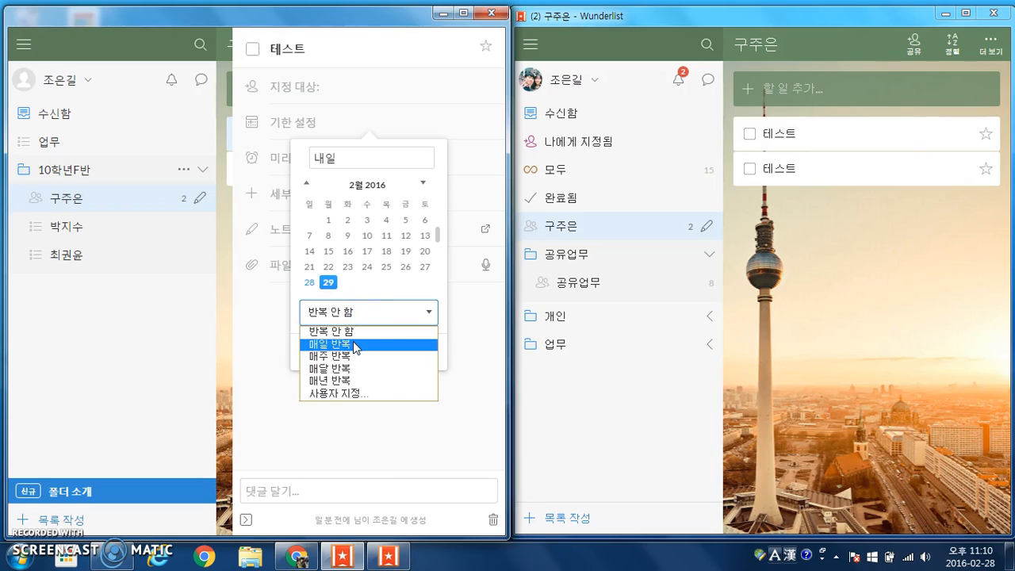
{"action": "left_click", "coordinate": [355, 346]}
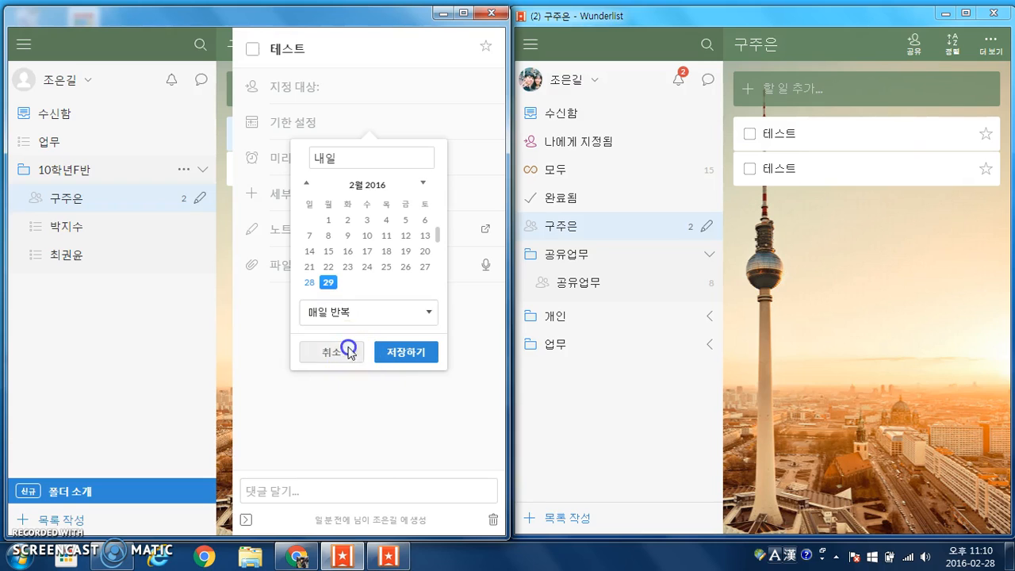
{"action": "left_click", "coordinate": [344, 352]}
{"action": "left_click", "coordinate": [325, 158]}
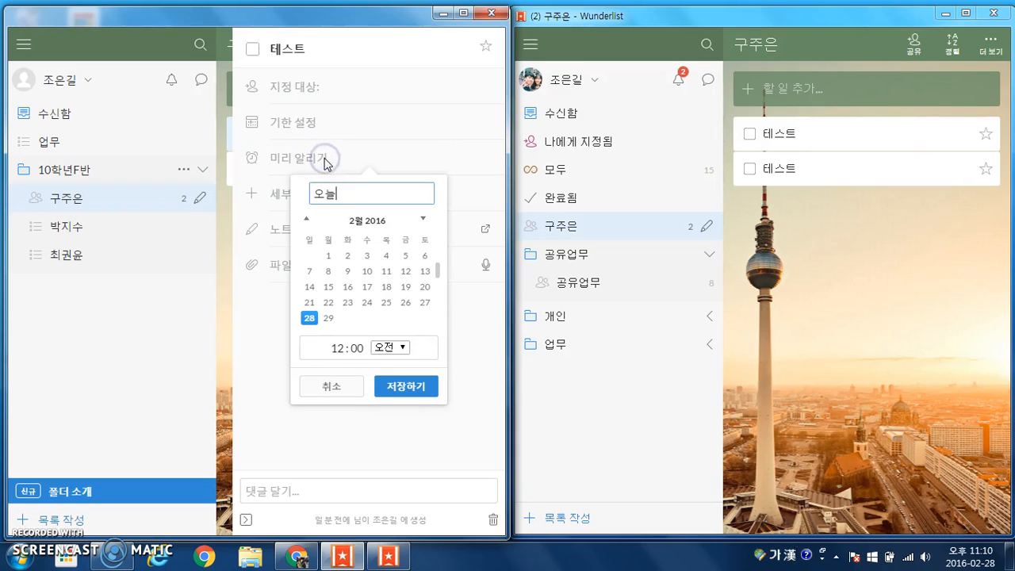
Discard the reminder and add three subtasks named 테스트
{"action": "left_click", "coordinate": [332, 387]}
{"action": "left_click", "coordinate": [328, 198]}
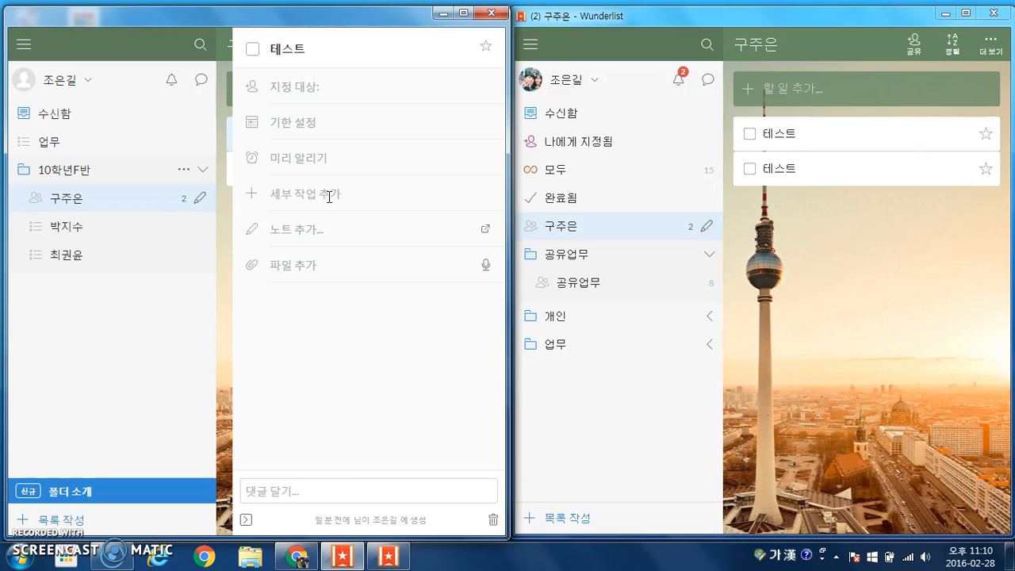
{"action": "type", "text": "테스트"}
{"action": "key", "text": "Return"}
{"action": "type", "text": "테스트"}
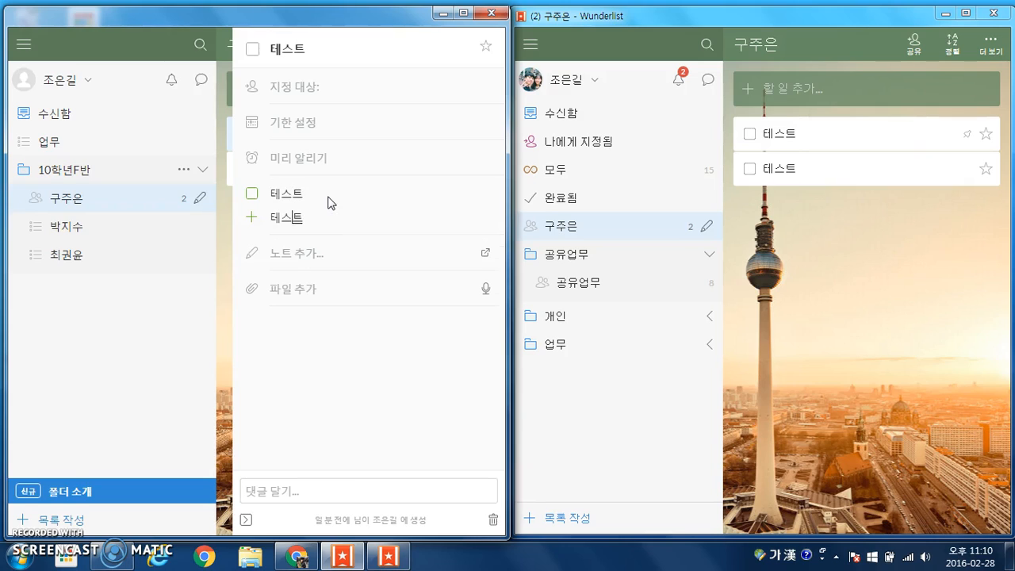
{"action": "key", "text": "Return"}
{"action": "type", "text": "테스트"}
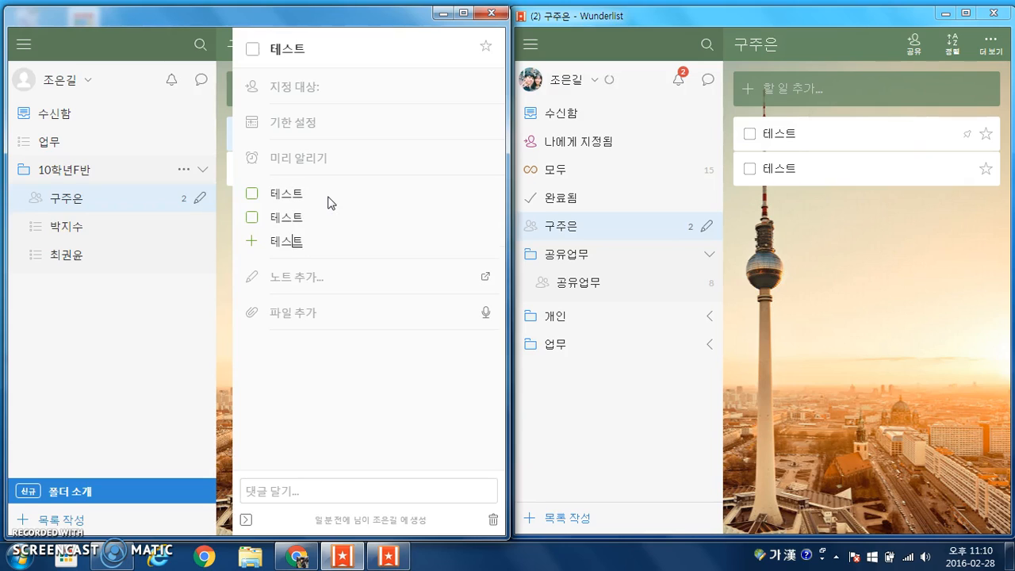
{"action": "key", "text": "Return"}
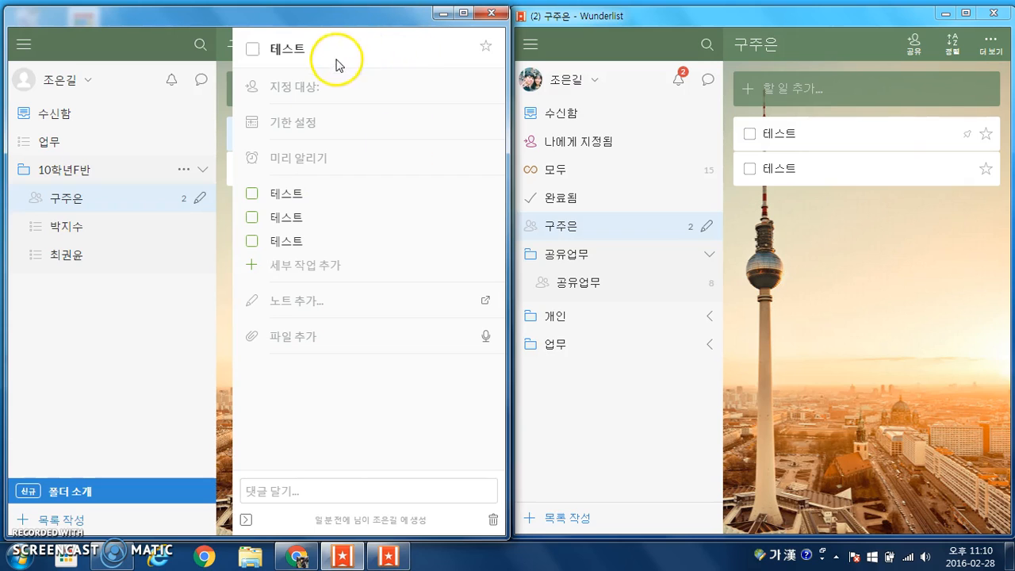
Reopen the task, check off its first subtask, and close the details
{"action": "left_click", "coordinate": [224, 231]}
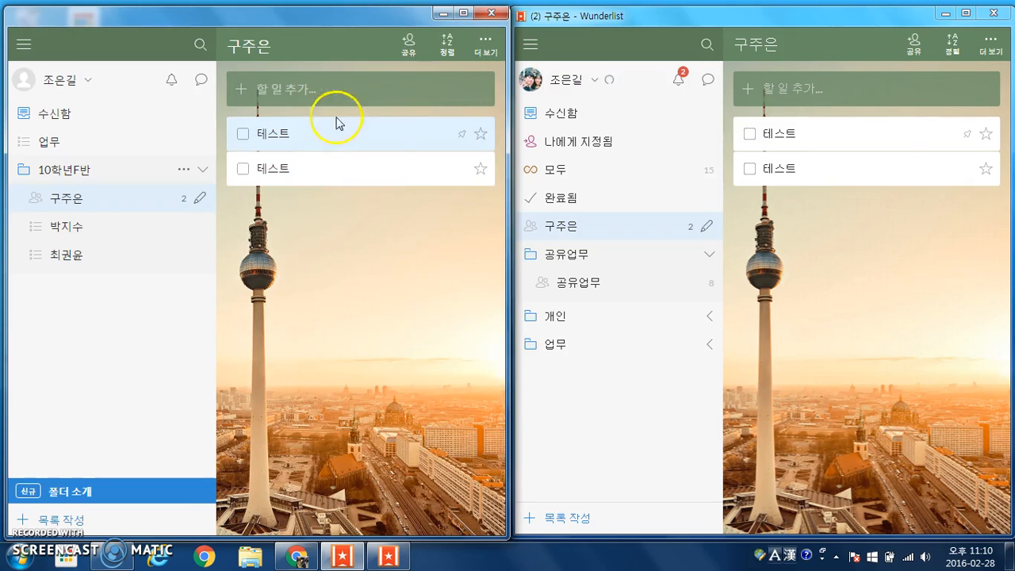
{"action": "double_click", "coordinate": [363, 139]}
{"action": "left_click", "coordinate": [251, 193]}
{"action": "left_click", "coordinate": [225, 228]}
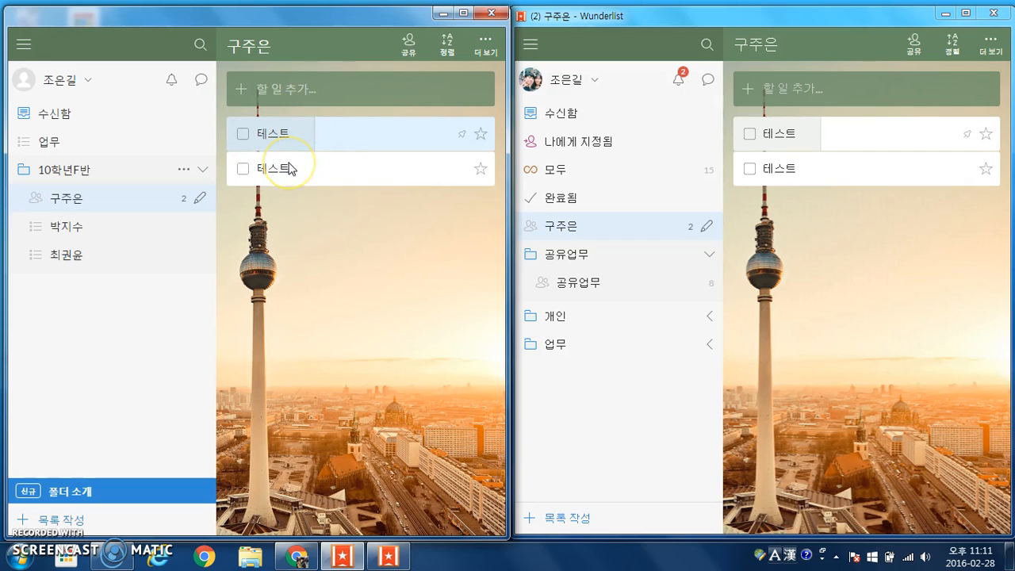
Reopen the first 테스트 task and check off its third subtask
{"action": "double_click", "coordinate": [367, 135]}
{"action": "left_click", "coordinate": [254, 241]}
{"action": "left_click", "coordinate": [226, 251]}
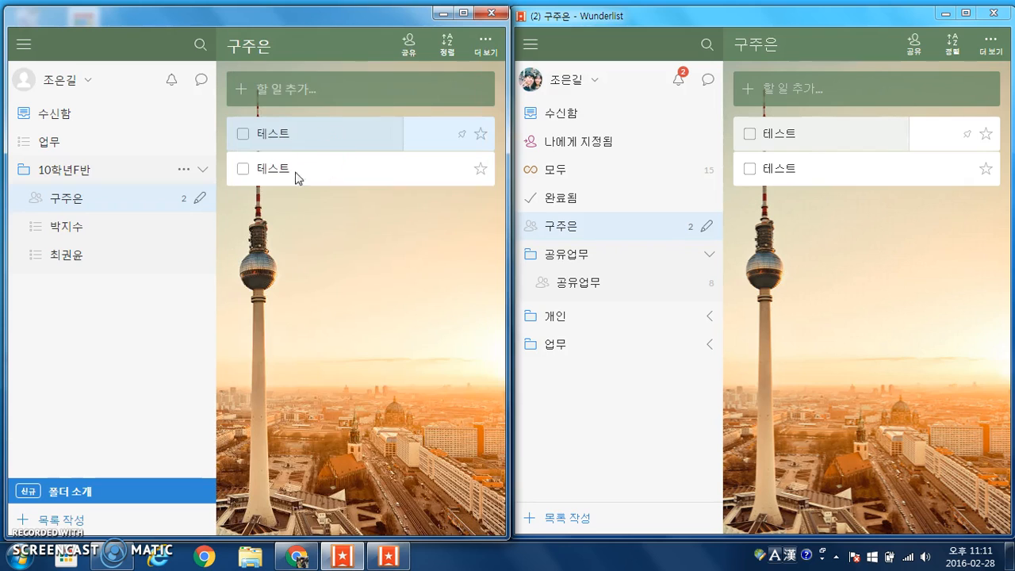
Reopen the task, leave the note empty, and cancel attaching a file
{"action": "double_click", "coordinate": [362, 141]}
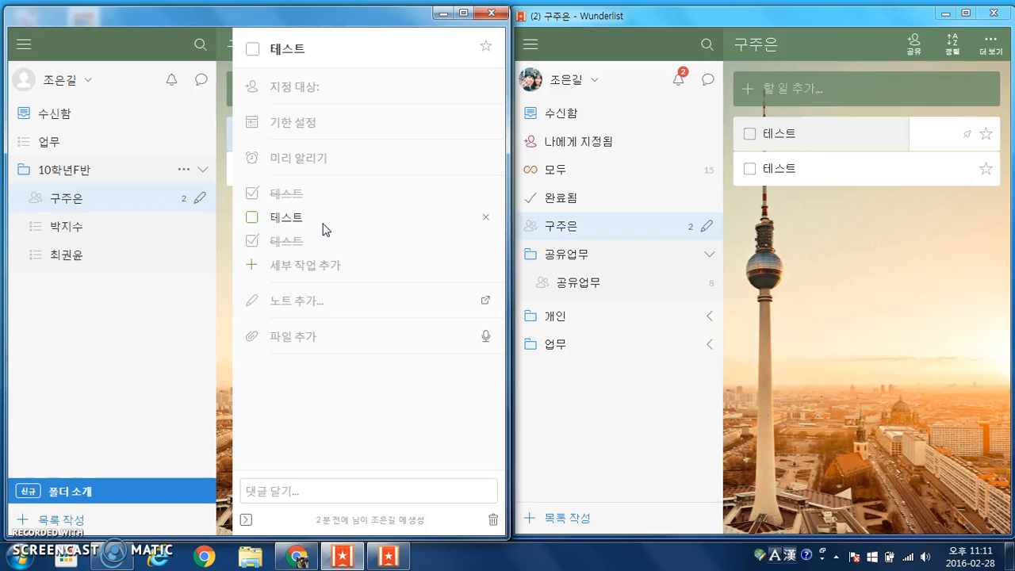
{"action": "left_click", "coordinate": [309, 301]}
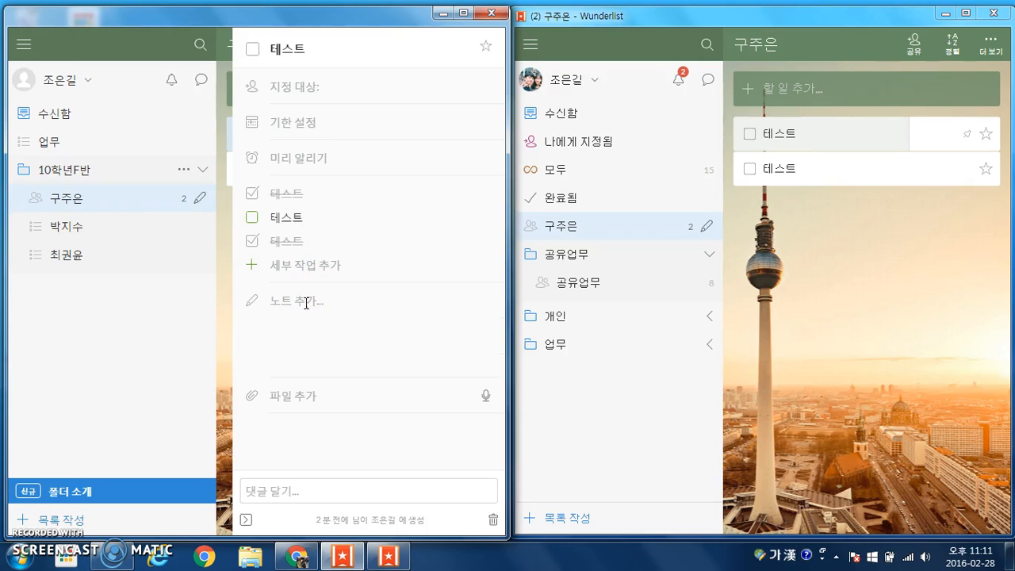
{"action": "left_click", "coordinate": [250, 400]}
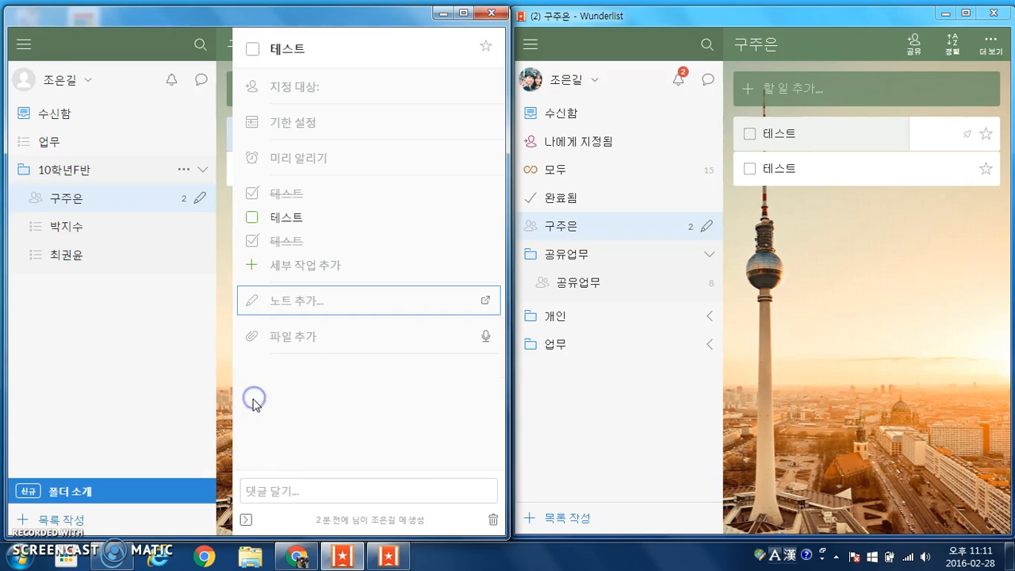
{"action": "left_click", "coordinate": [252, 338]}
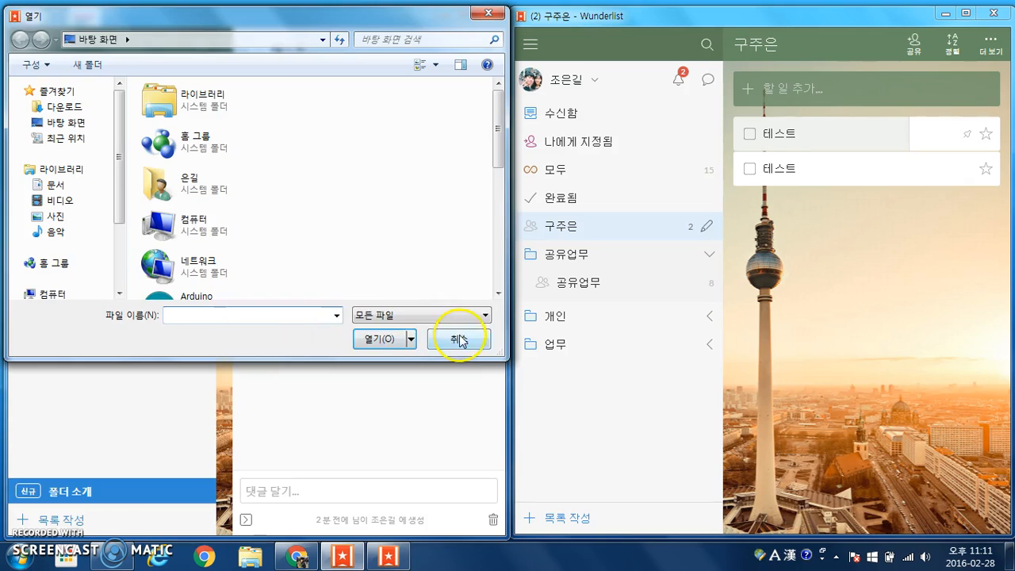
{"action": "left_click", "coordinate": [458, 340]}
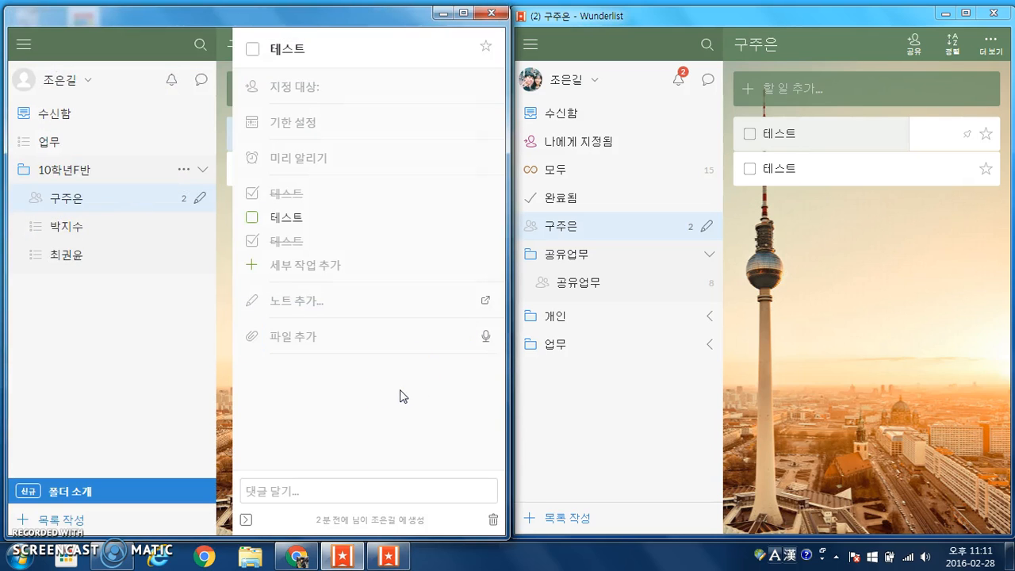
Post an encouraging comment addressed to the student, ending '수고가만ㅎ다 화이팅~^^', on the first 테스트 task
{"action": "left_click", "coordinate": [358, 491]}
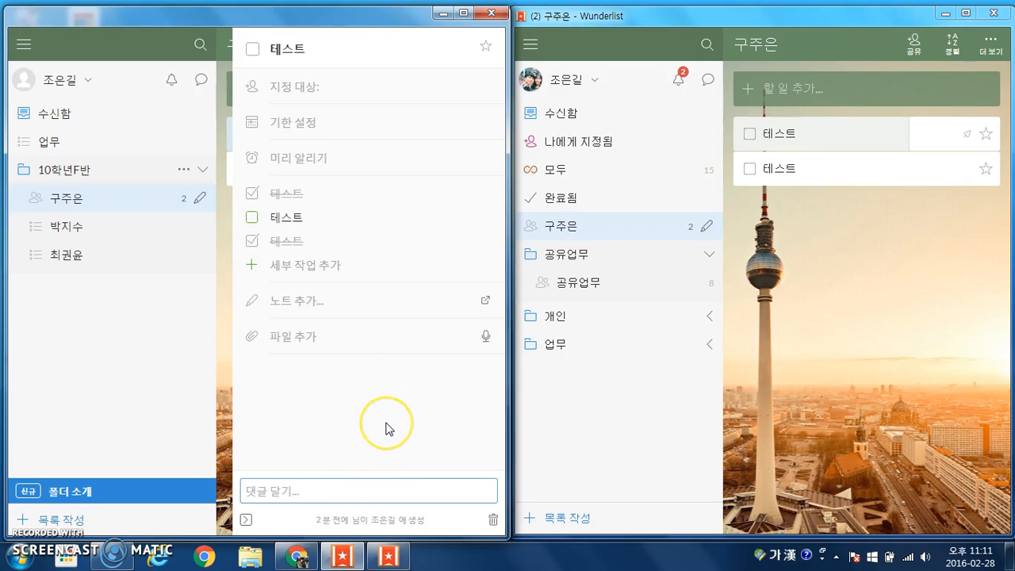
{"action": "key", "text": "Hangul"}
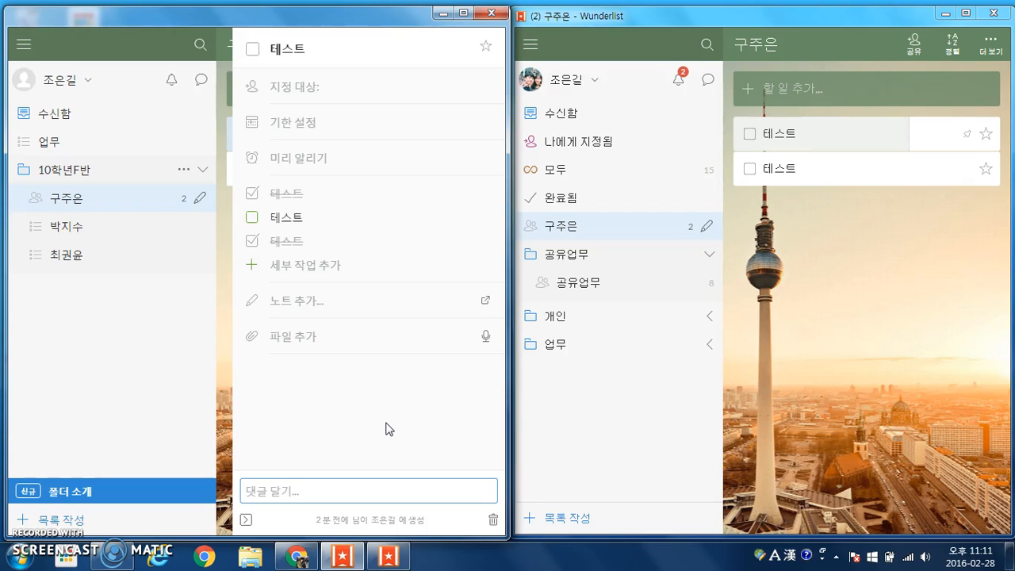
{"action": "type", "text": "wh"}
{"action": "key", "text": "BackSpace"}
{"action": "key", "text": "BackSpace"}
{"action": "key", "text": "Hangul"}
{"action": "type", "text": "조"}
{"action": "key", "text": "BackSpace"}
{"action": "type", "text": "주은아"}
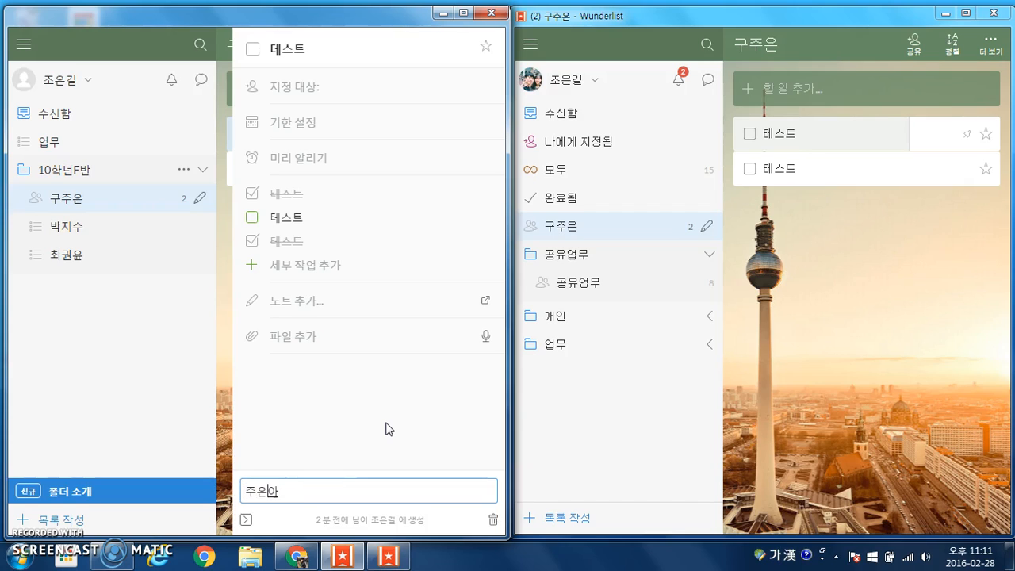
{"action": "type", "text": "~ 수고가만"}
{"action": "type", "text": "ㅎ다"}
{"action": "type", "text": " 화이팅~^^"}
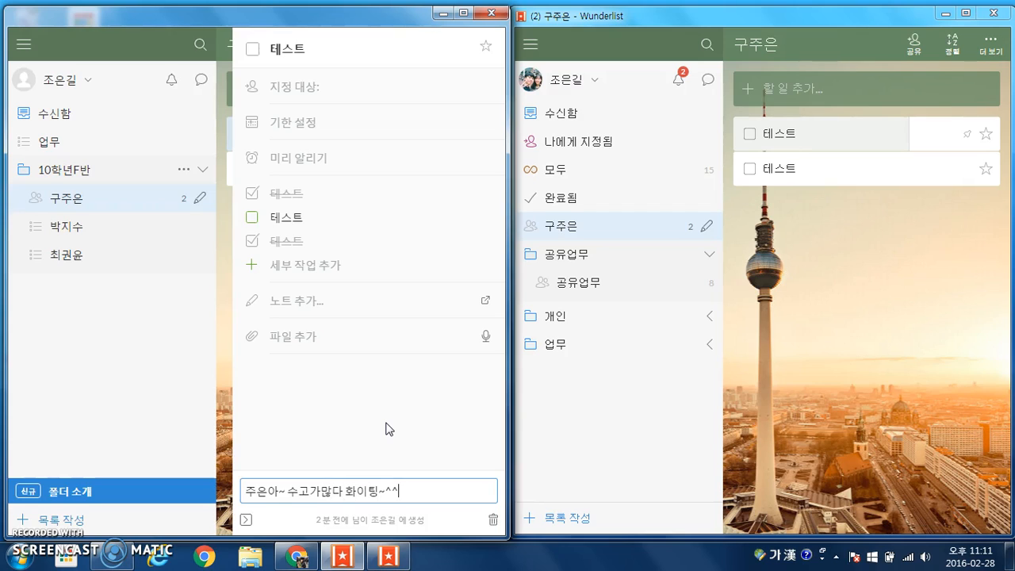
{"action": "key", "text": "Return"}
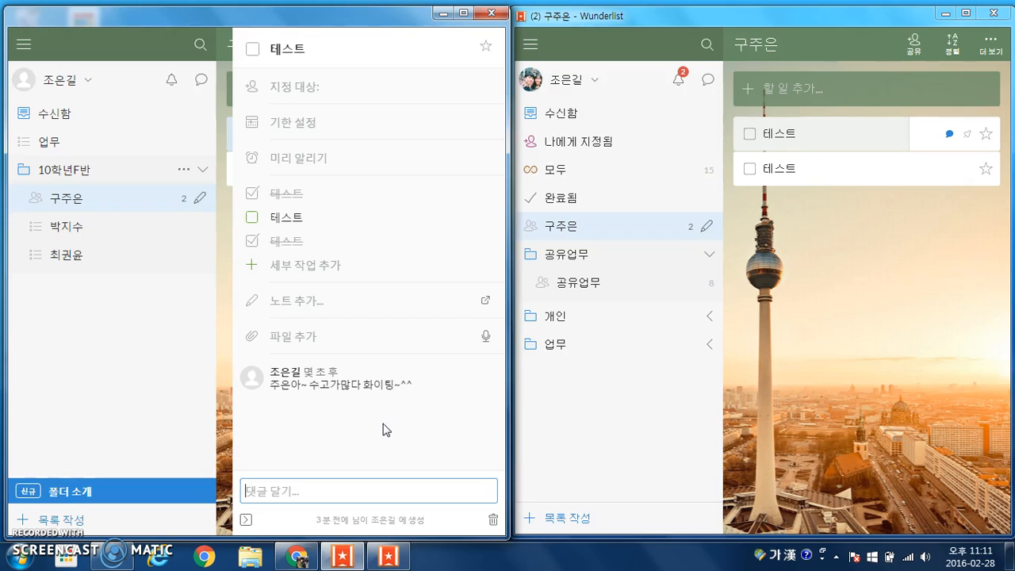
From the student's window, reply '감사합니다~ 선새생님~^^' under the teacher's comment on 테스트
{"action": "left_click", "coordinate": [951, 134]}
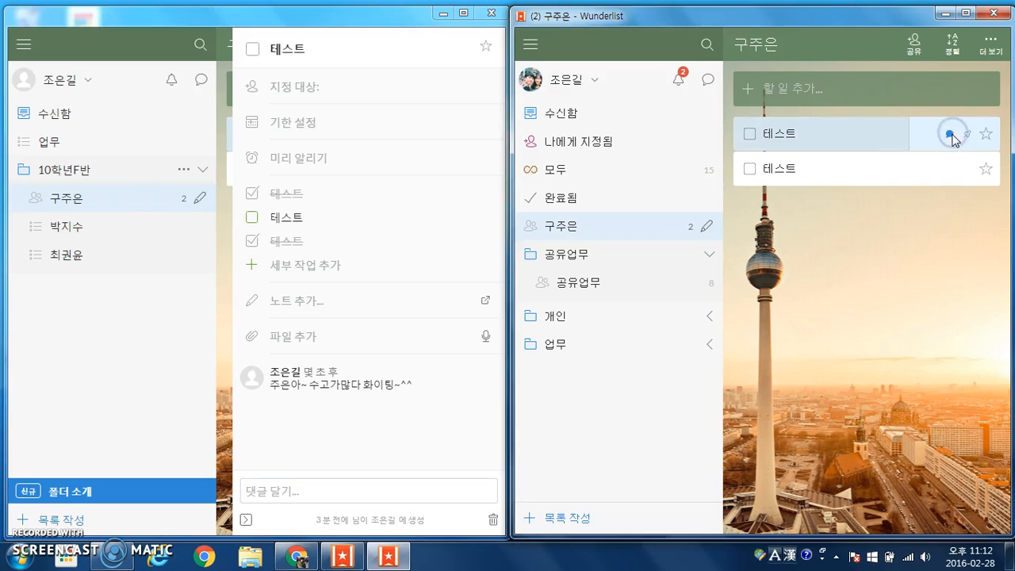
{"action": "left_click", "coordinate": [950, 136]}
{"action": "double_click", "coordinate": [926, 138]}
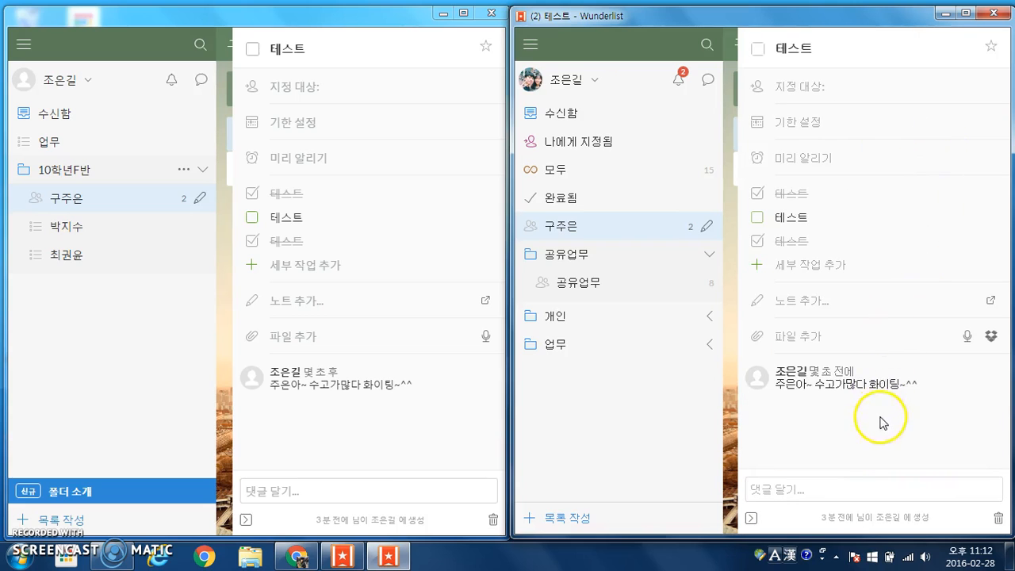
{"action": "triple_click", "coordinate": [916, 383]}
{"action": "left_click", "coordinate": [856, 475]}
{"action": "left_click", "coordinate": [850, 485]}
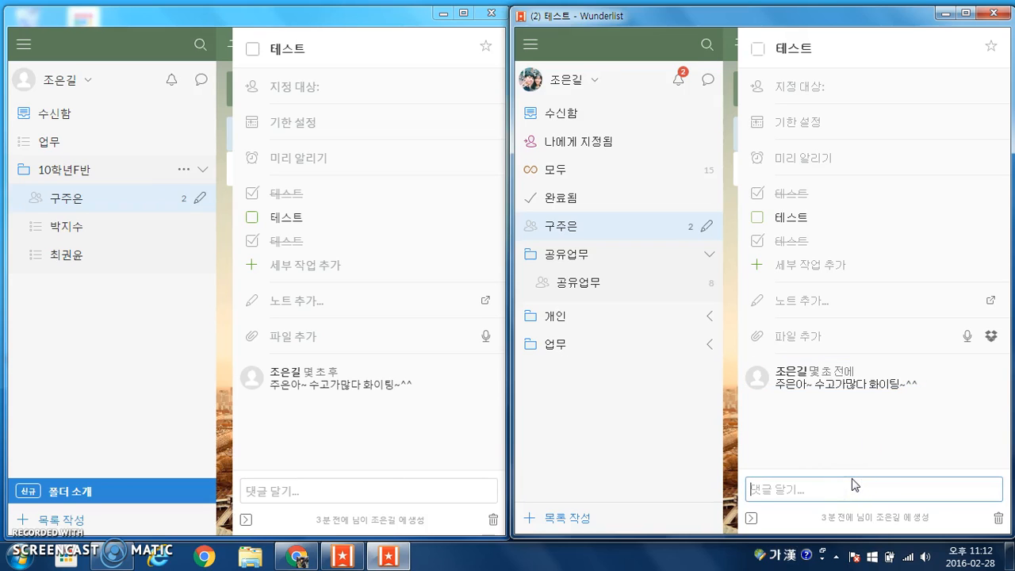
{"action": "type", "text": "감사합니다~ 선새생님~^^"}
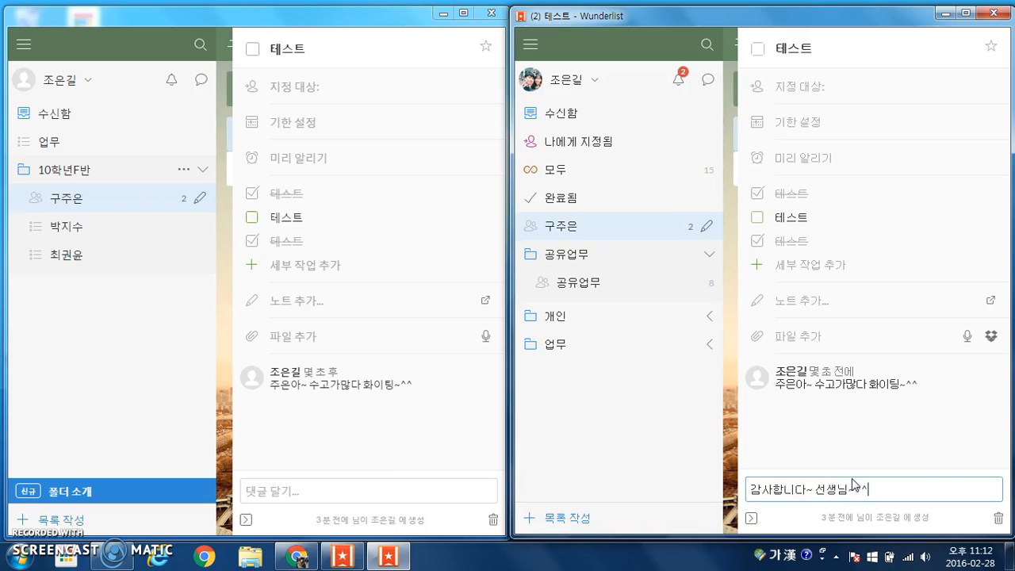
{"action": "key", "text": "Return"}
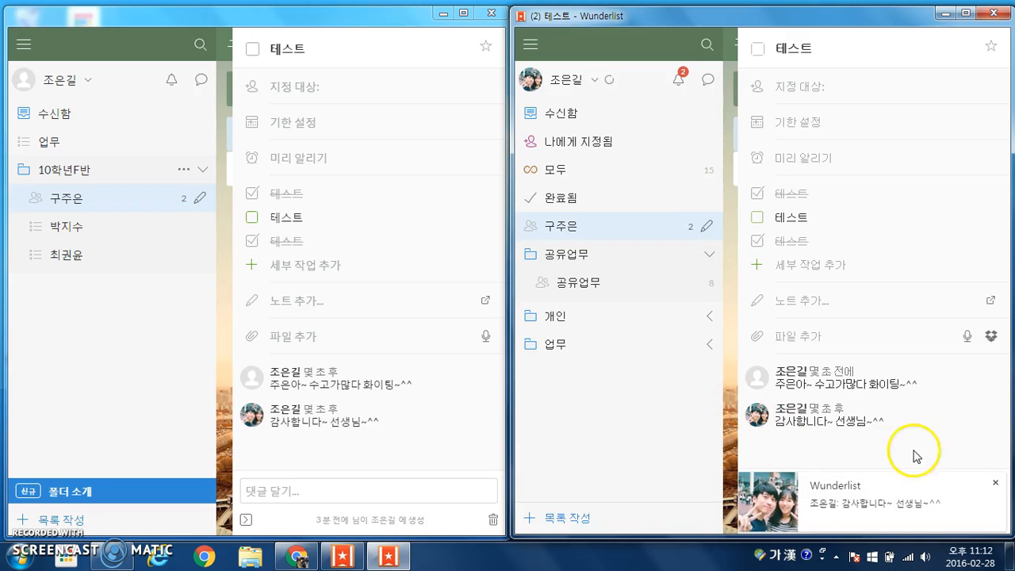
Dismiss the new-comment notification and close the task details in both windows
{"action": "left_click", "coordinate": [995, 482]}
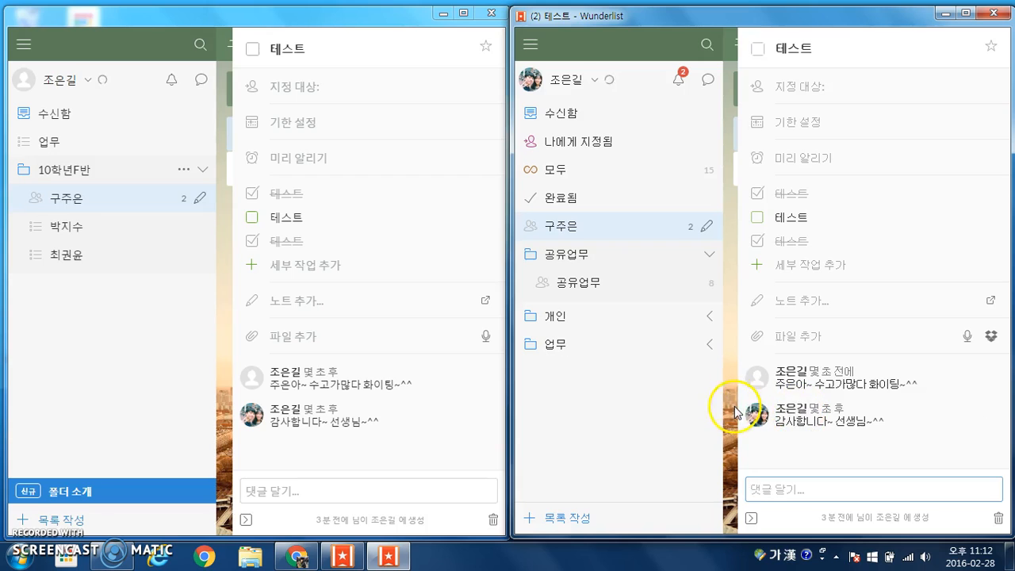
{"action": "left_click", "coordinate": [726, 403]}
{"action": "left_click", "coordinate": [226, 263]}
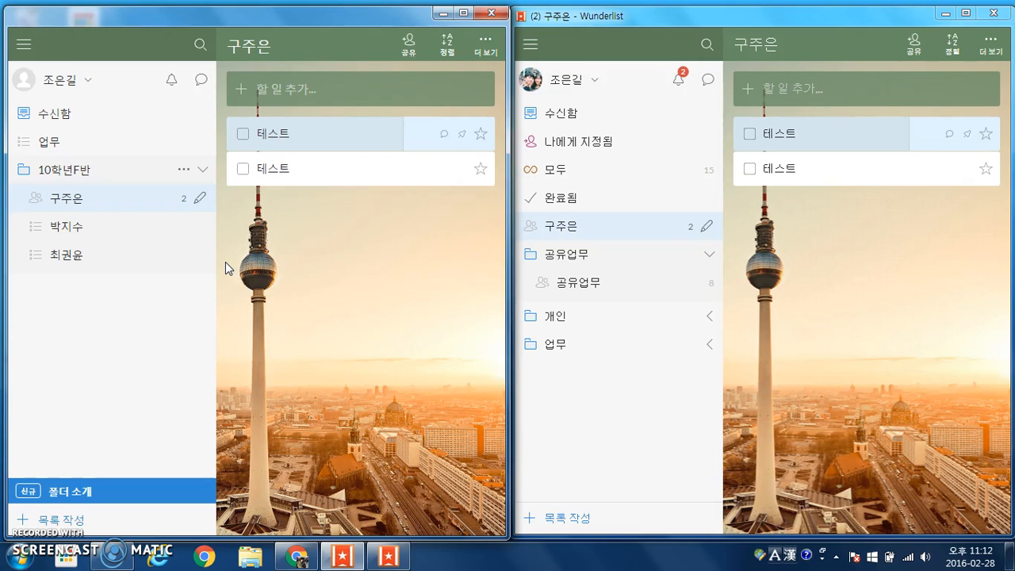
{"action": "left_click", "coordinate": [268, 89]}
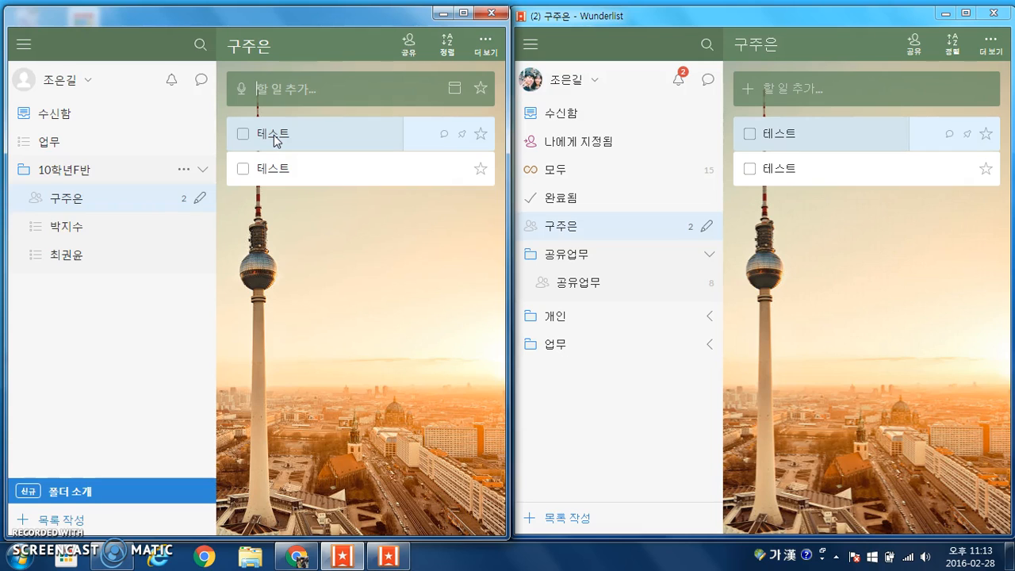
Add the task '#160228 #수학 문제집 풀기(10쪽)' to the student's shared list
{"action": "type", "text": "#160228 #수학"}
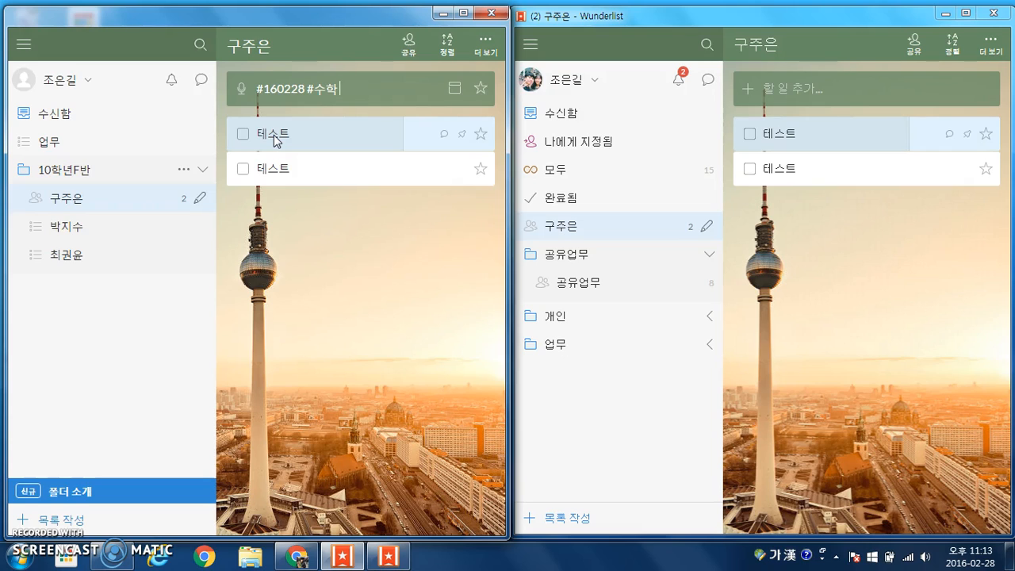
{"action": "type", "text": "ㅁ"}
{"action": "type", "text": "젭"}
{"action": "type", "text": "집 풀기"}
{"action": "key", "text": "Return"}
{"action": "type", "text": "(10쪽)"}
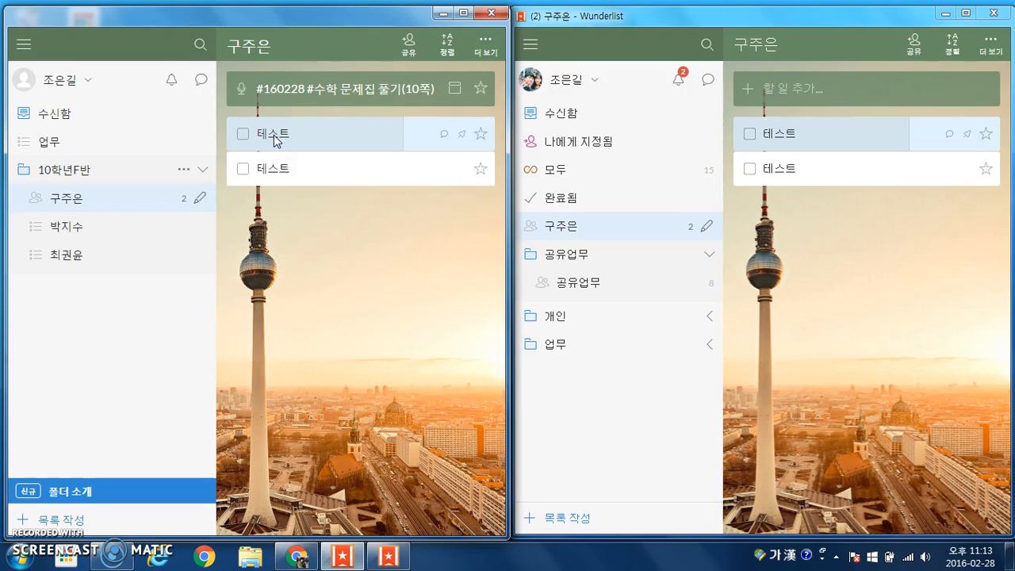
{"action": "key", "text": "Return"}
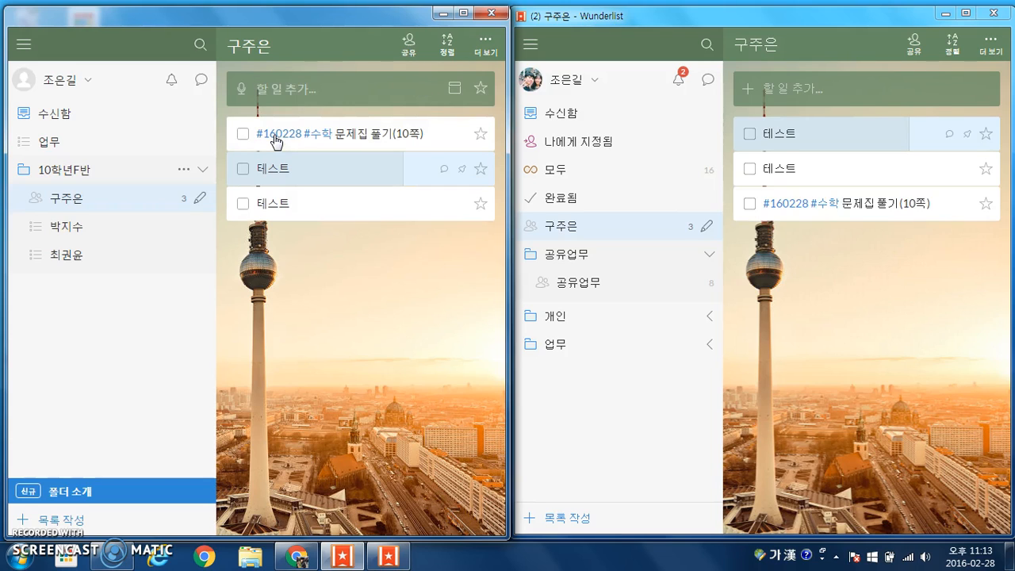
Add '#160228 #영어 단어 100개 외우기', choosing the existing #160228 tag from the suggestions
{"action": "left_click", "coordinate": [295, 98]}
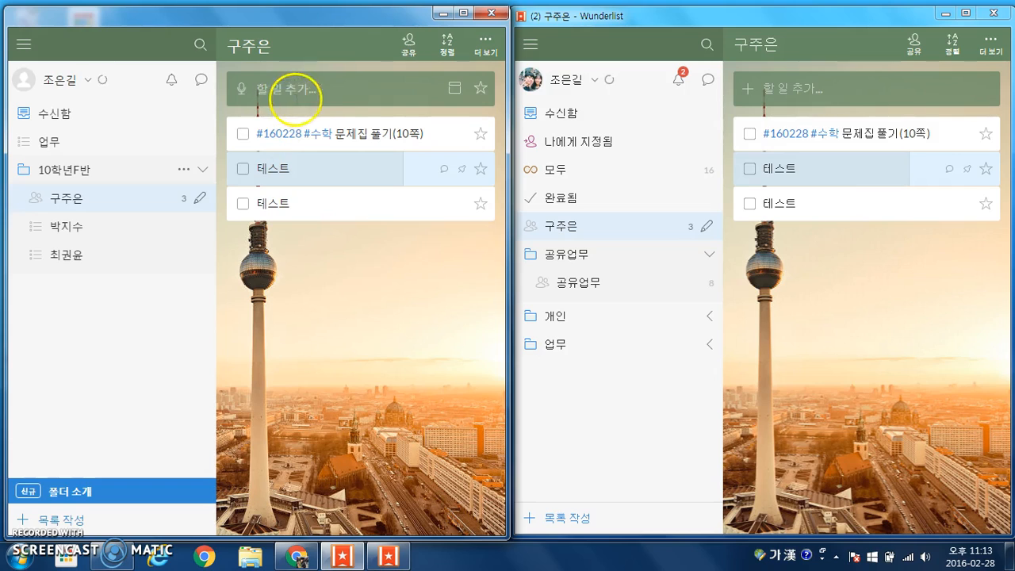
{"action": "type", "text": "#"}
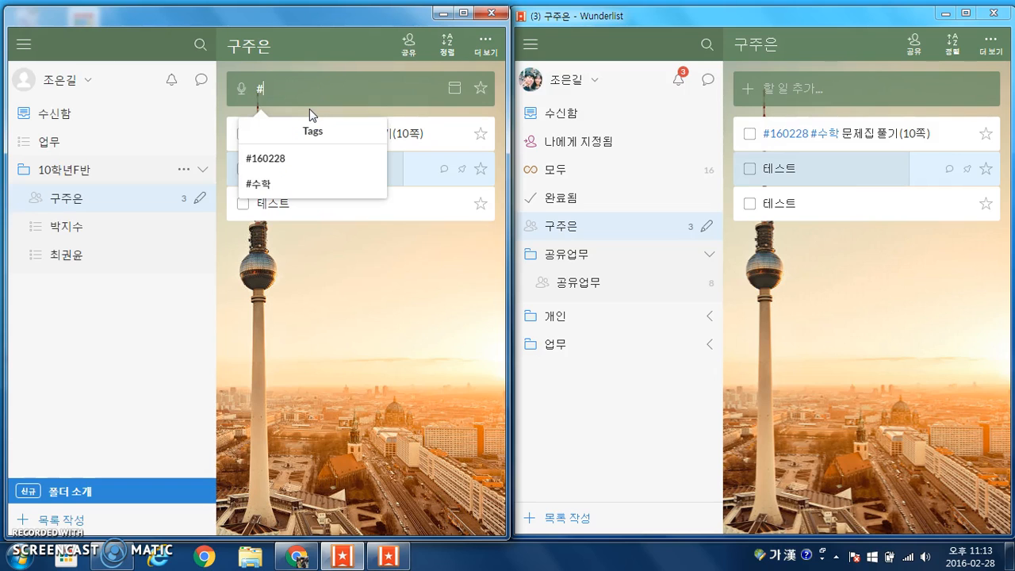
{"action": "key", "text": "Down"}
{"action": "key", "text": "Return"}
{"action": "type", "text": "#"}
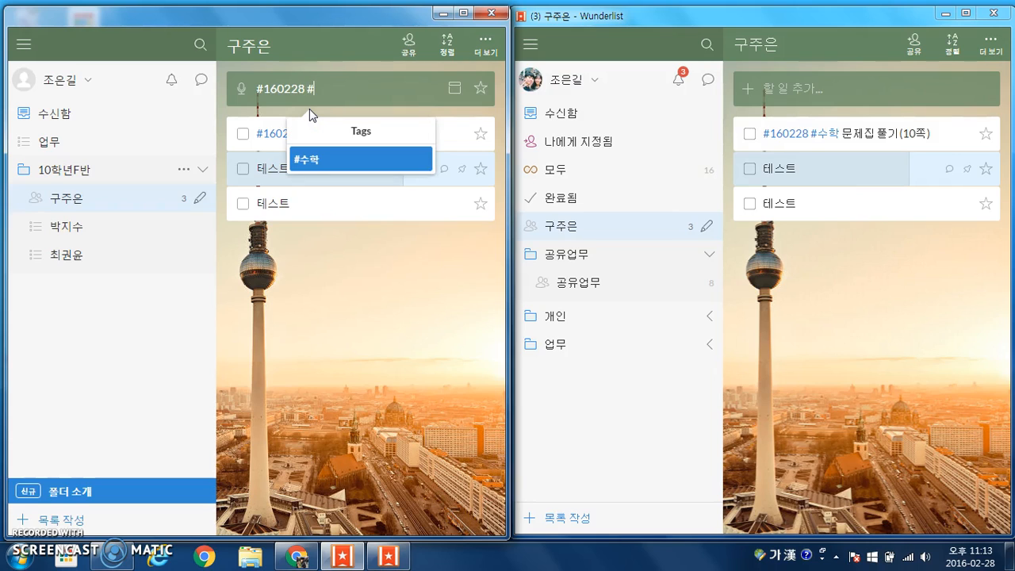
{"action": "type", "text": "영어"}
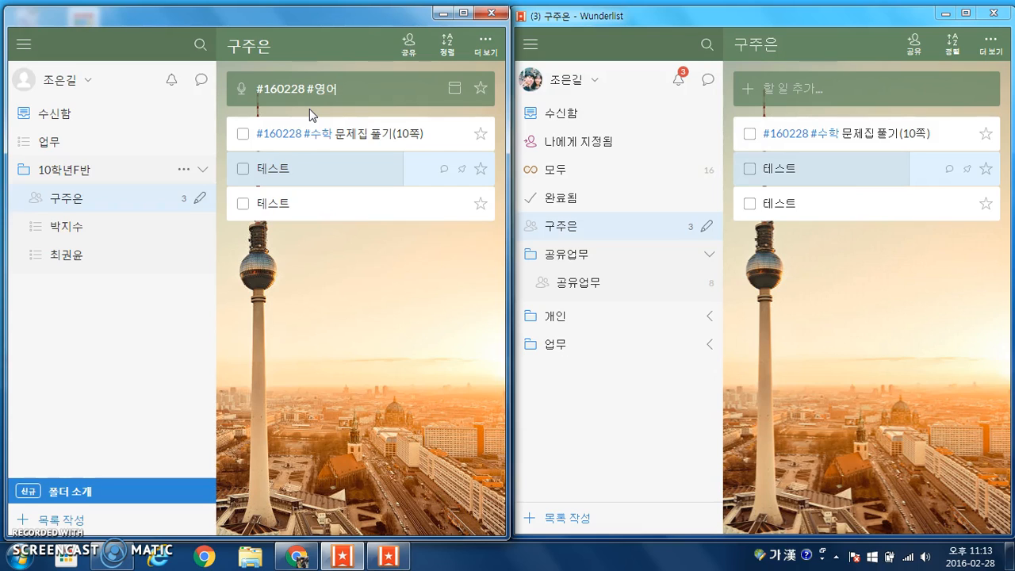
{"action": "type", "text": " 단어 100개 외우기"}
{"action": "key", "text": "Return"}
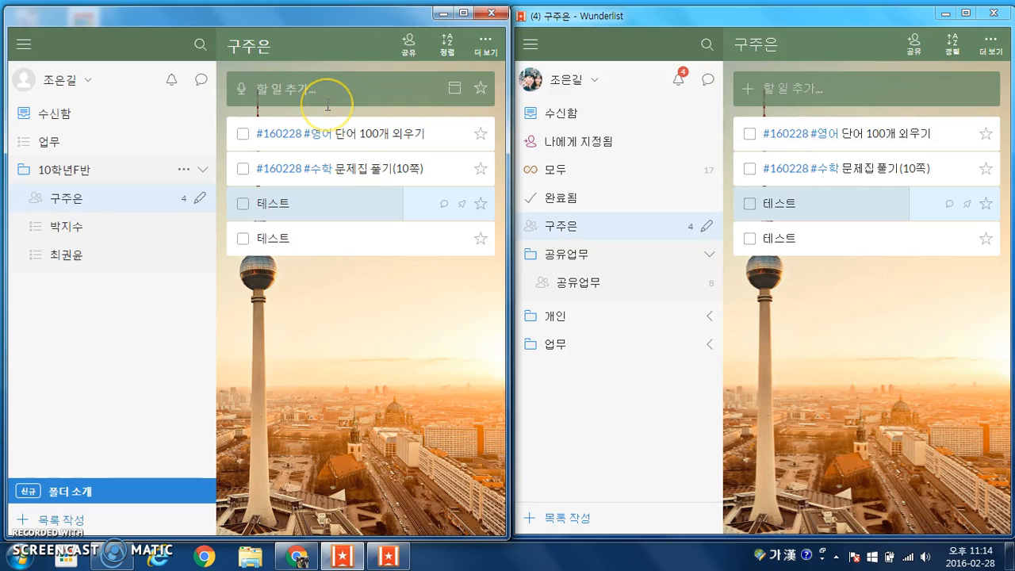
{"action": "left_click", "coordinate": [135, 42]}
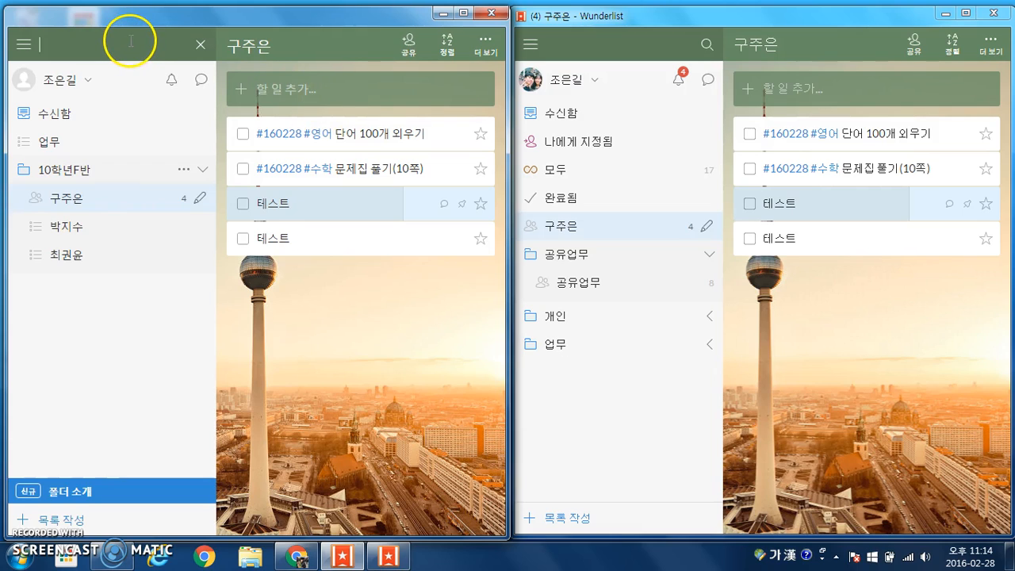
{"action": "type", "text": "#16"}
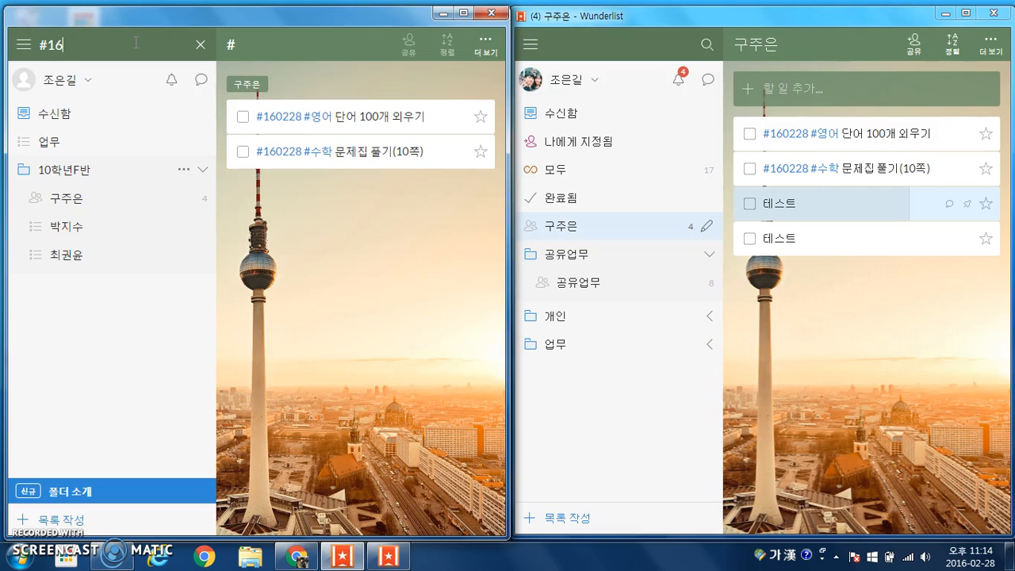
{"action": "type", "text": "0228"}
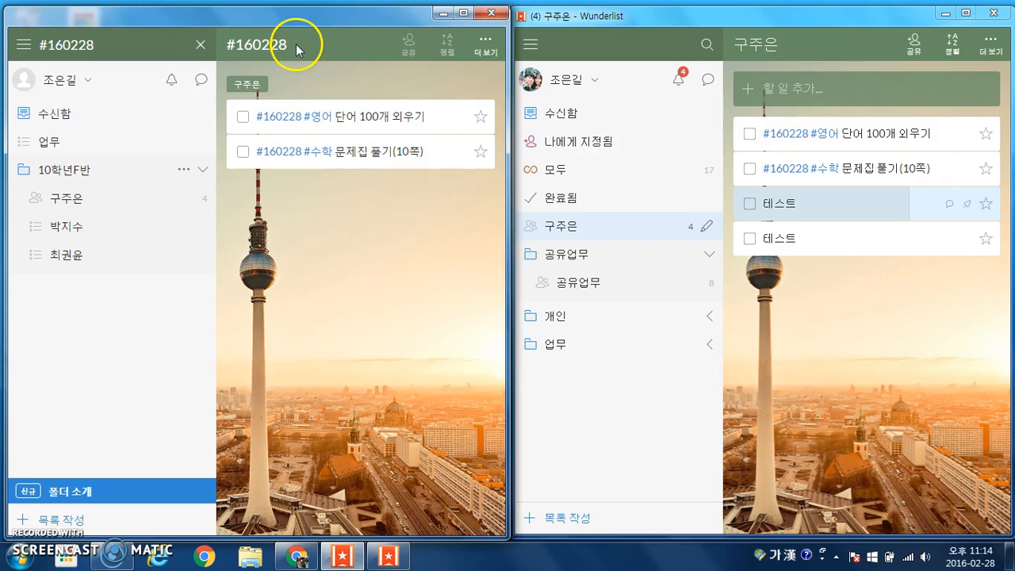
{"action": "left_click", "coordinate": [203, 46]}
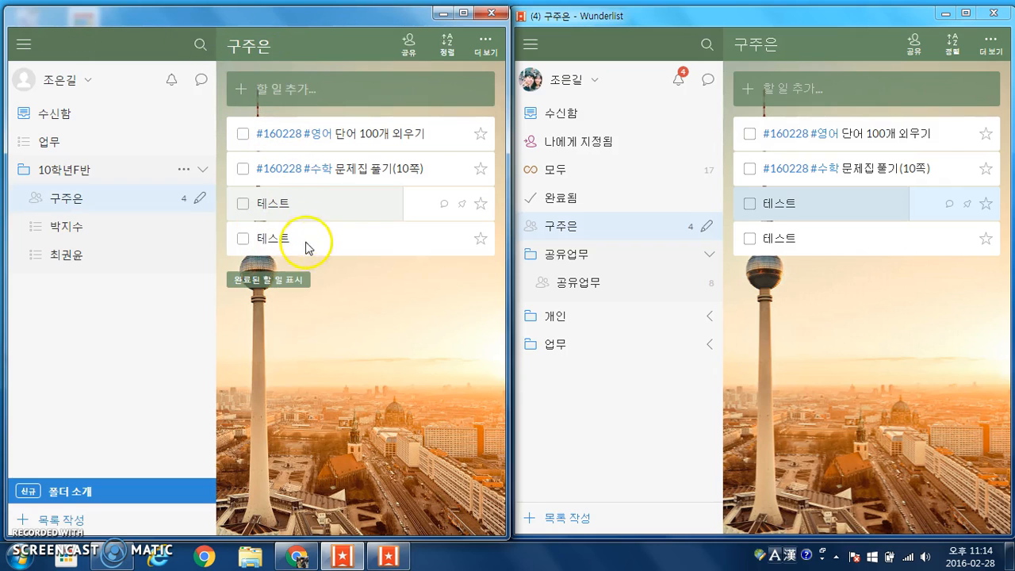
Search for 수학 and view all tasks tagged #수학
{"action": "left_click", "coordinate": [147, 44]}
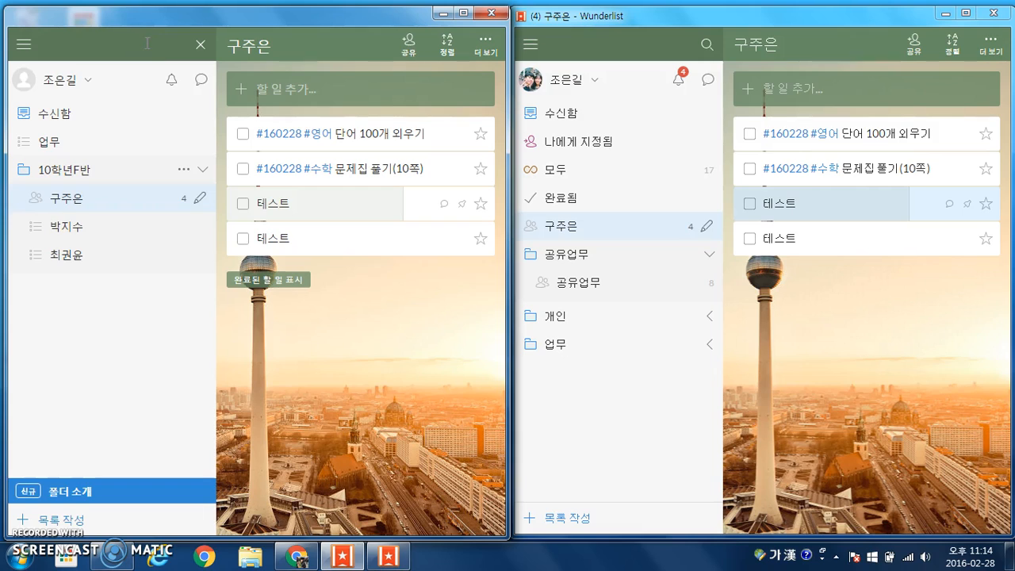
{"action": "type", "text": "수학"}
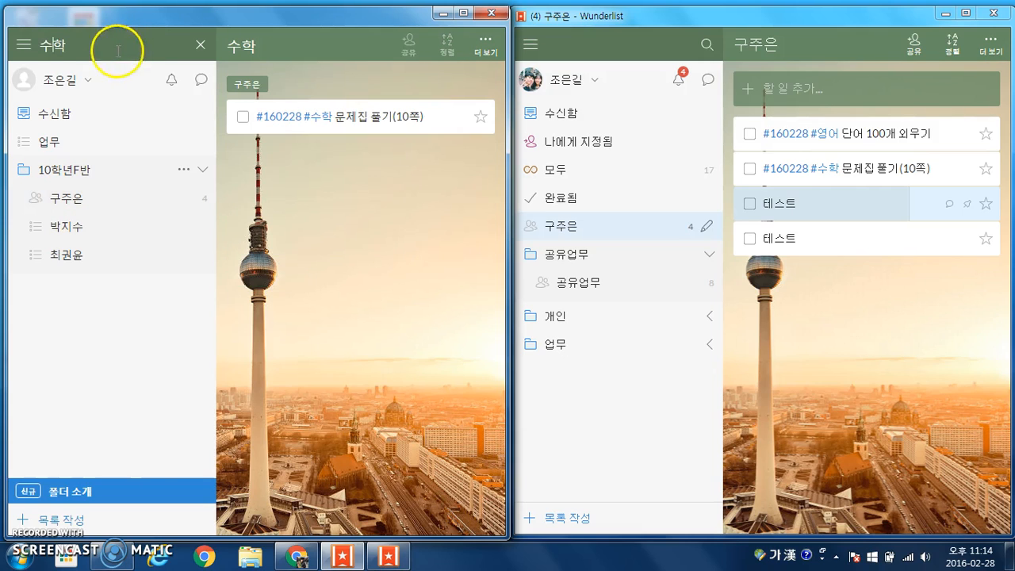
{"action": "left_click", "coordinate": [200, 44]}
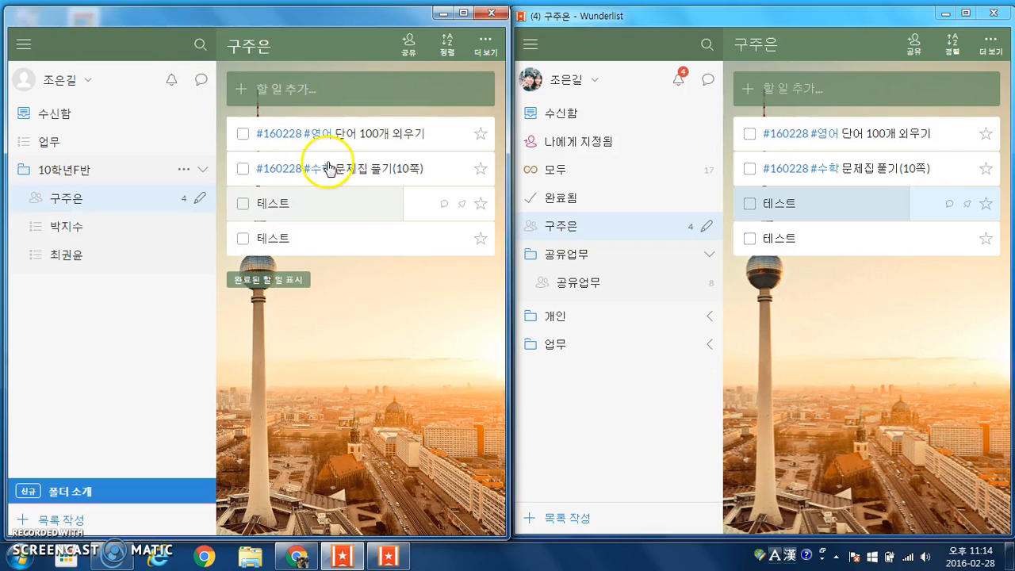
{"action": "left_click", "coordinate": [321, 170]}
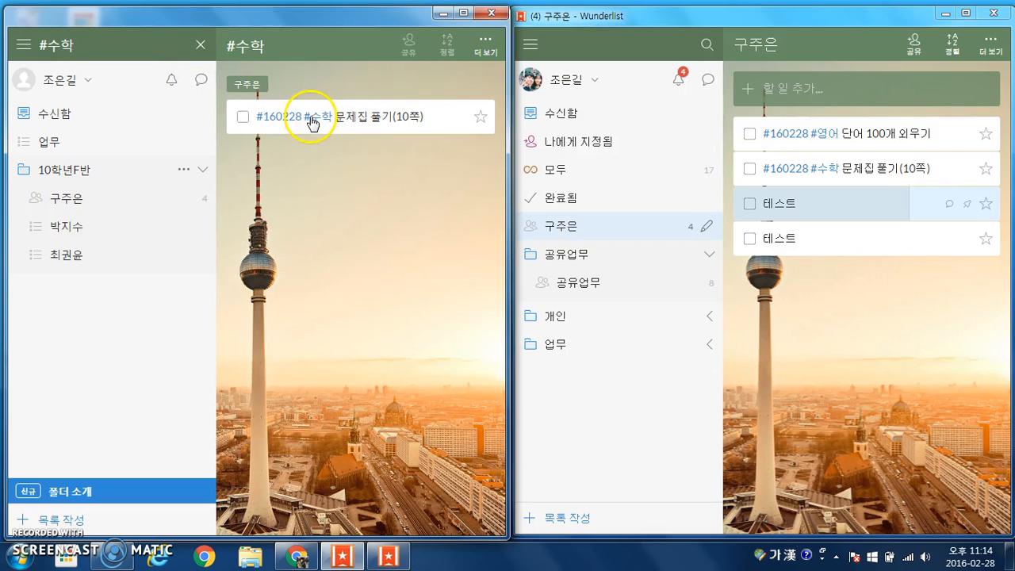
{"action": "left_click", "coordinate": [202, 48]}
Add the task '#수학 강의듣기' and check that the #수학 tag lists both math tasks
{"action": "left_click", "coordinate": [280, 80]}
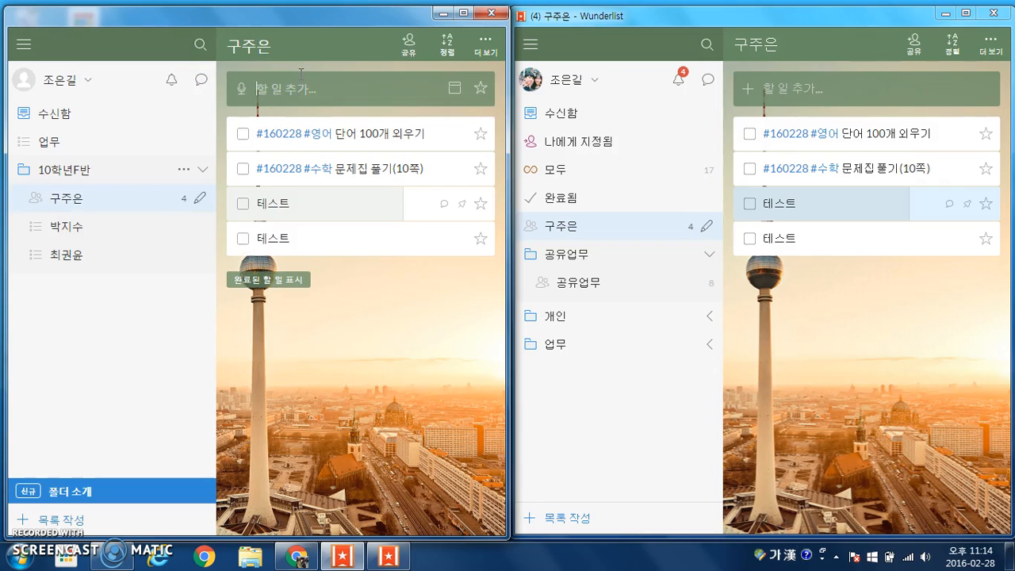
{"action": "type", "text": "#수학 강의듣기"}
{"action": "key", "text": "Return"}
{"action": "left_click", "coordinate": [269, 134]}
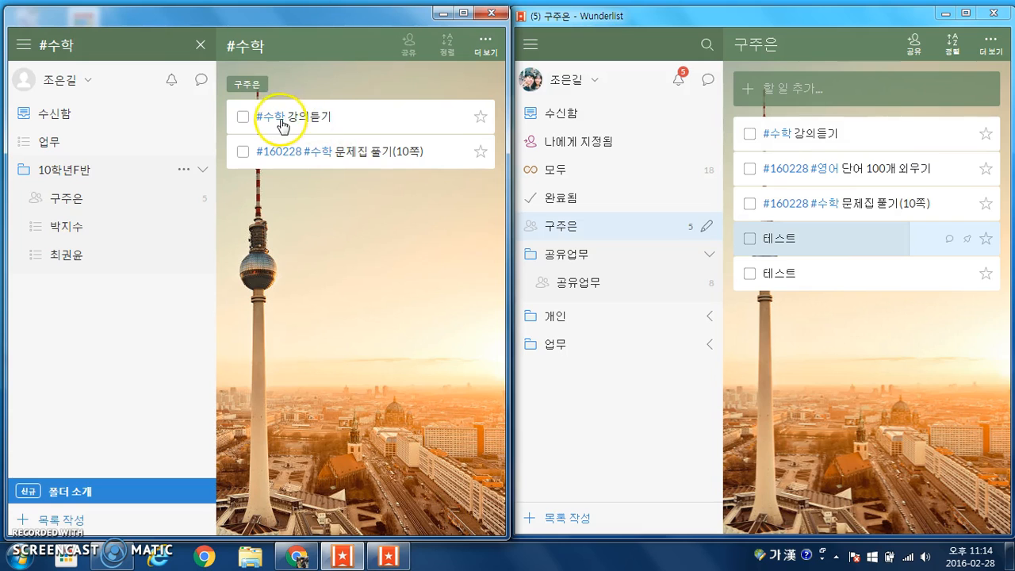
{"action": "left_click", "coordinate": [201, 45]}
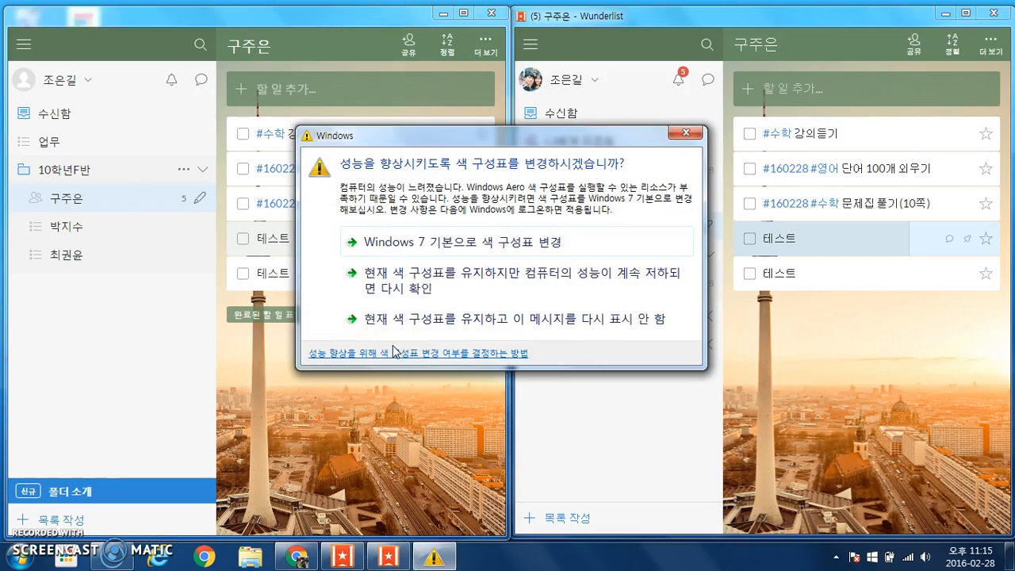
{"action": "left_click", "coordinate": [686, 133]}
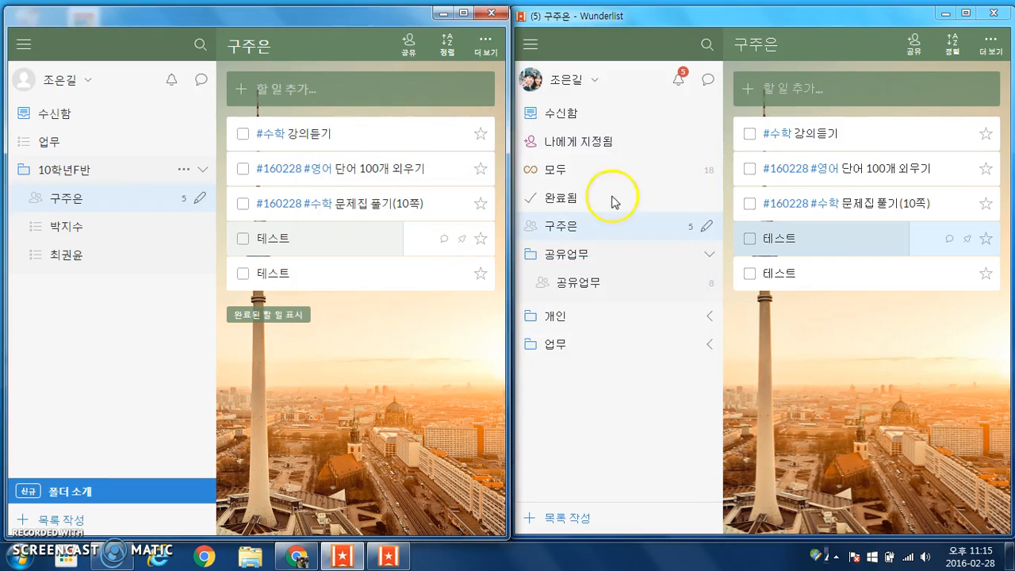